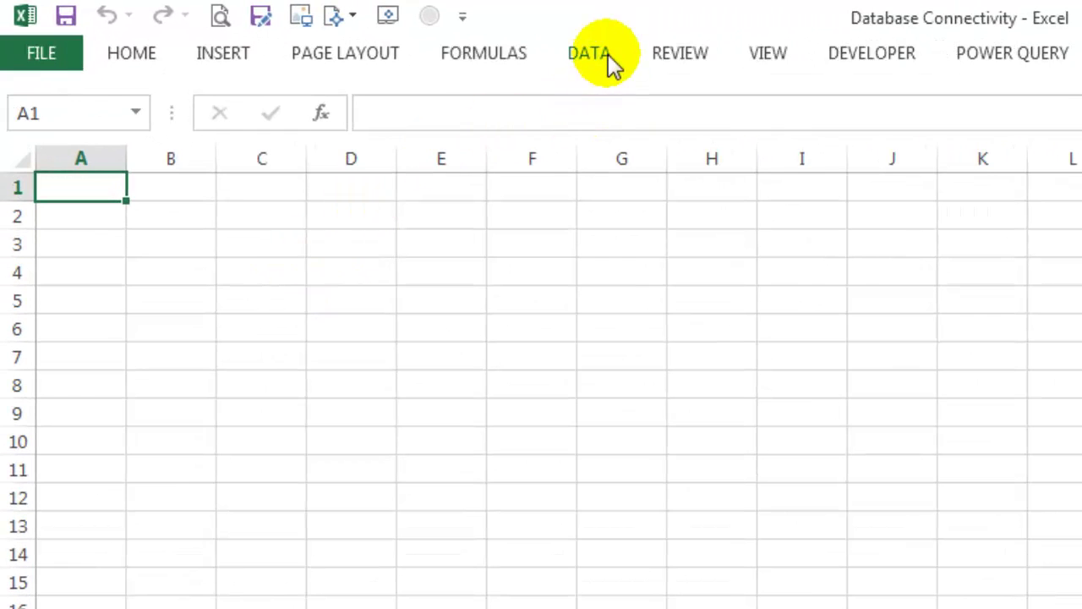
# Step: Start the data connection wizard from Data > From Other Sources, cancel it, and reopen the source list
pyautogui.click(608, 54)
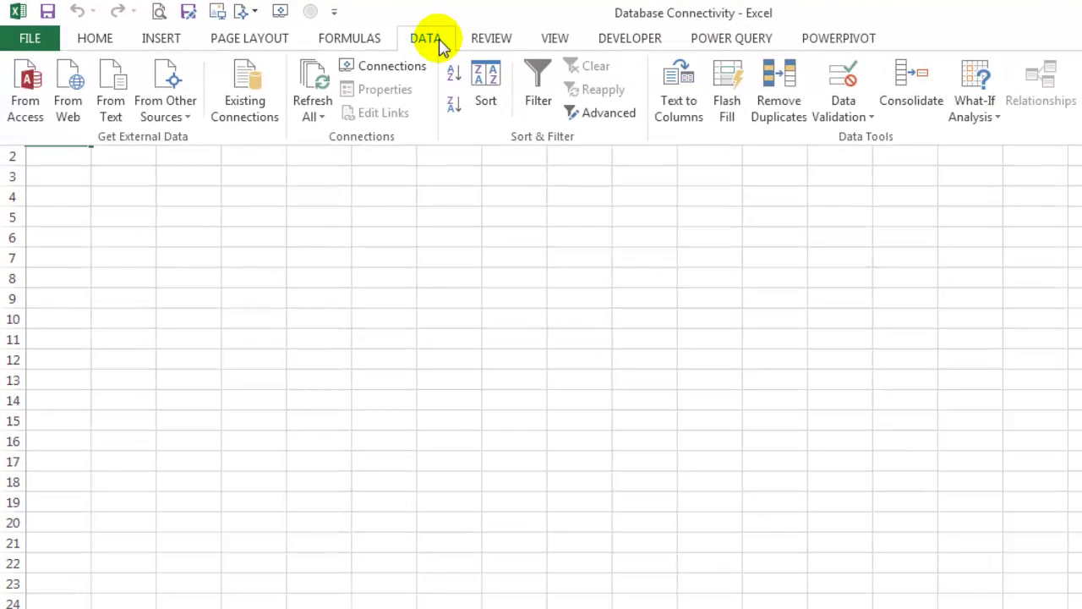
pyautogui.click(195, 119)
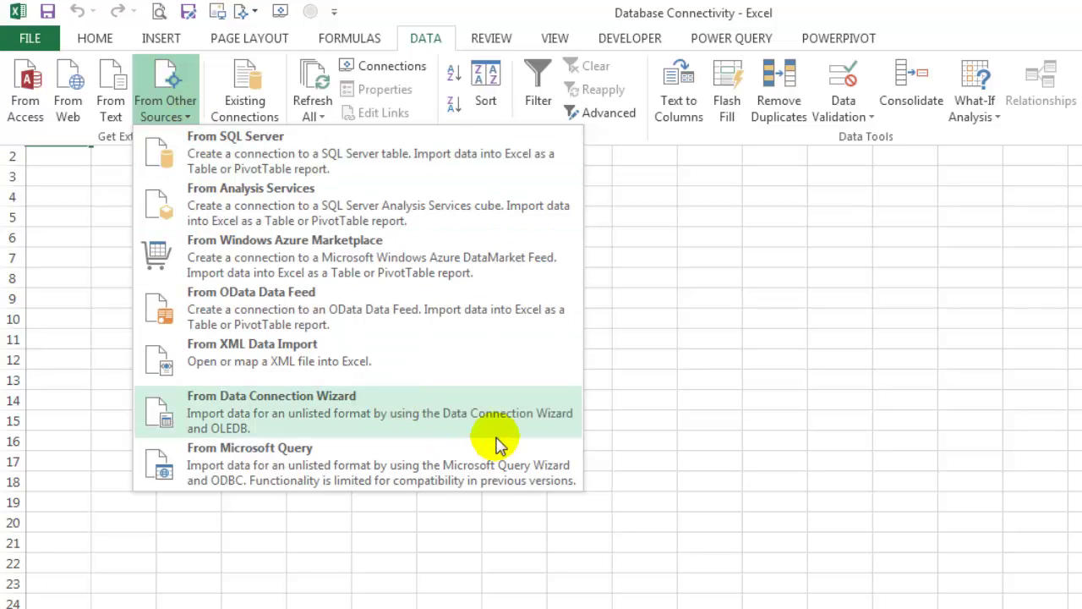
pyautogui.click(535, 430)
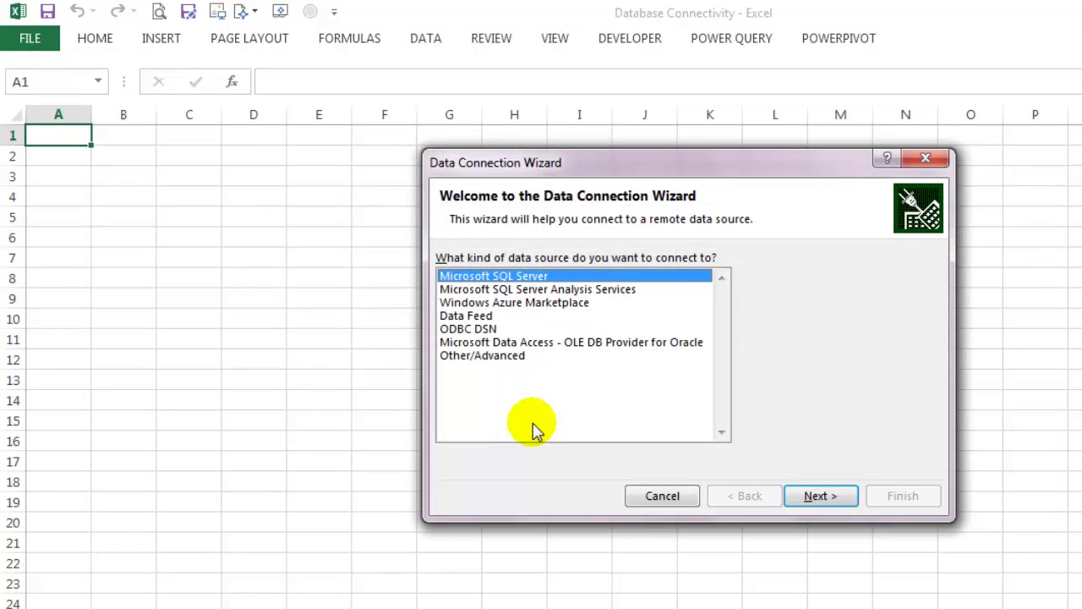
pyautogui.press('Escape')
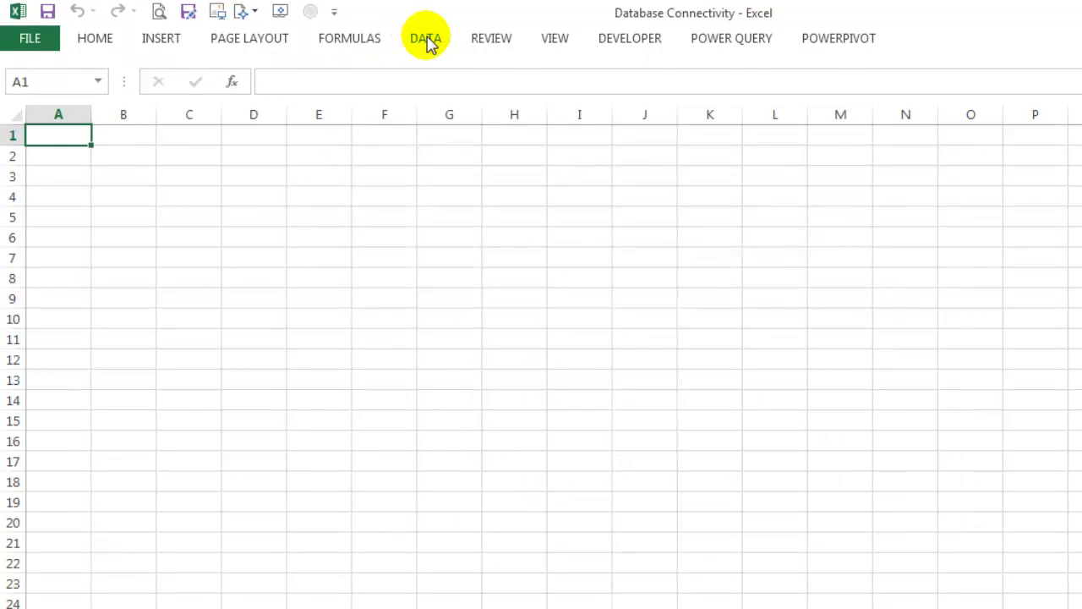
pyautogui.click(429, 44)
pyautogui.click(188, 110)
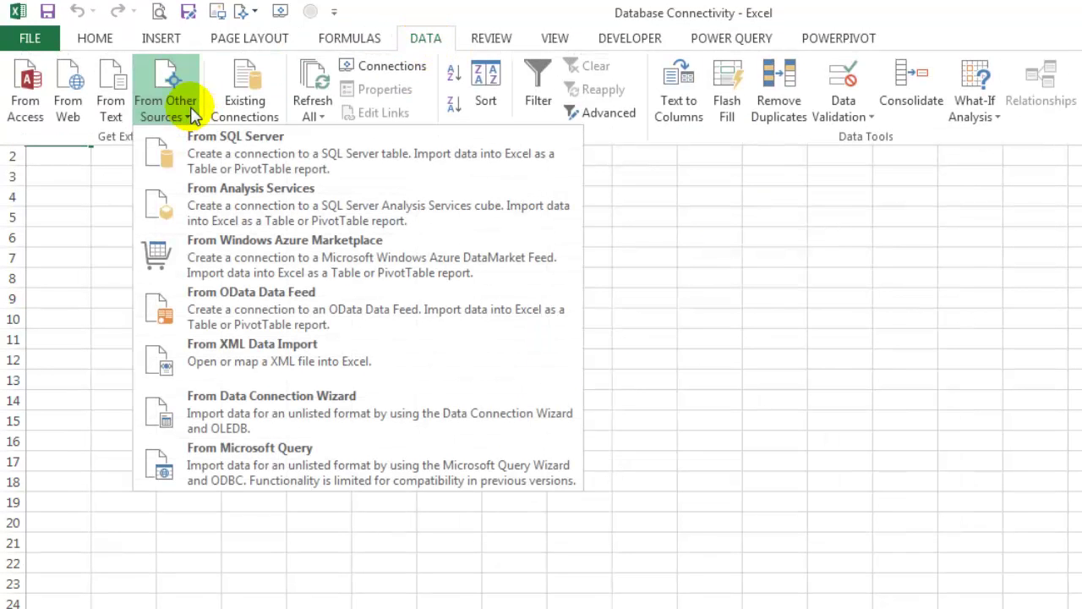
# Step: Copy the server instance name from SSMS's Connect to Server dialog, then cancel the dialog
pyautogui.click(398, 163)
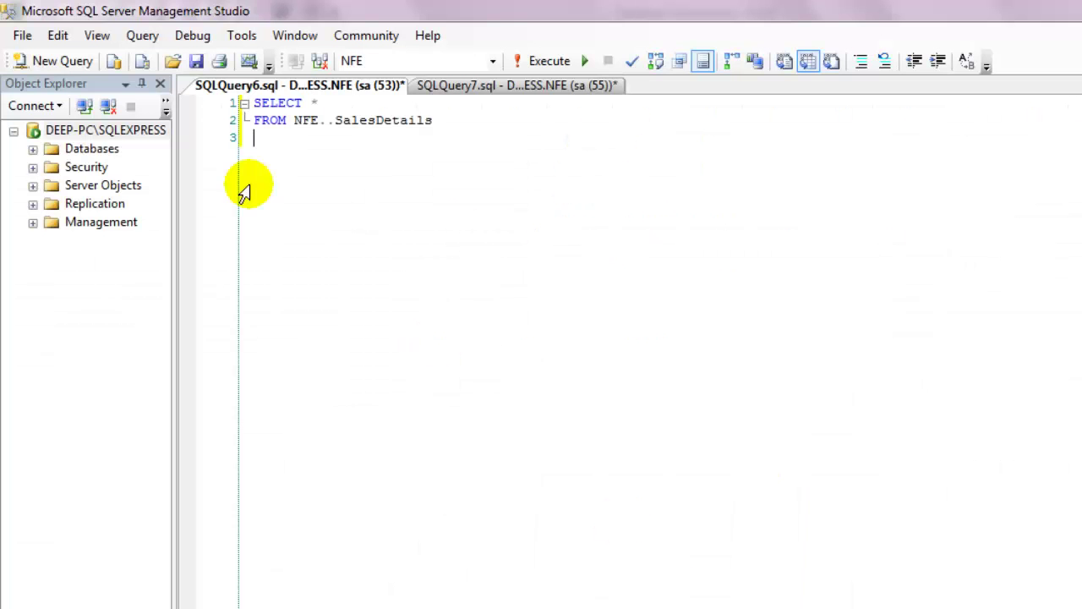
pyautogui.click(84, 107)
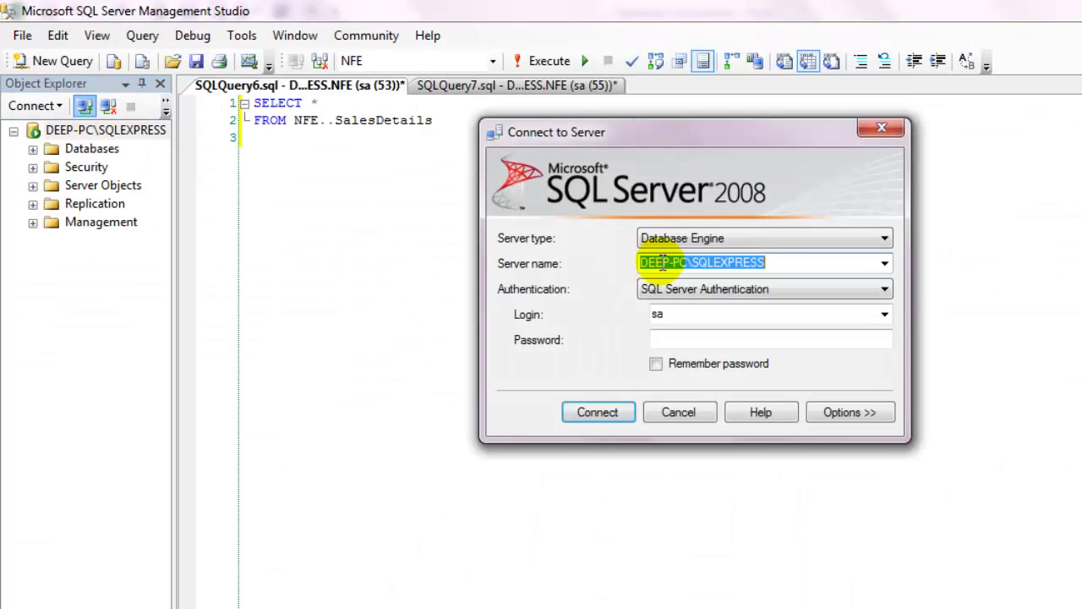
pyautogui.rightClick(672, 266)
pyautogui.click(751, 341)
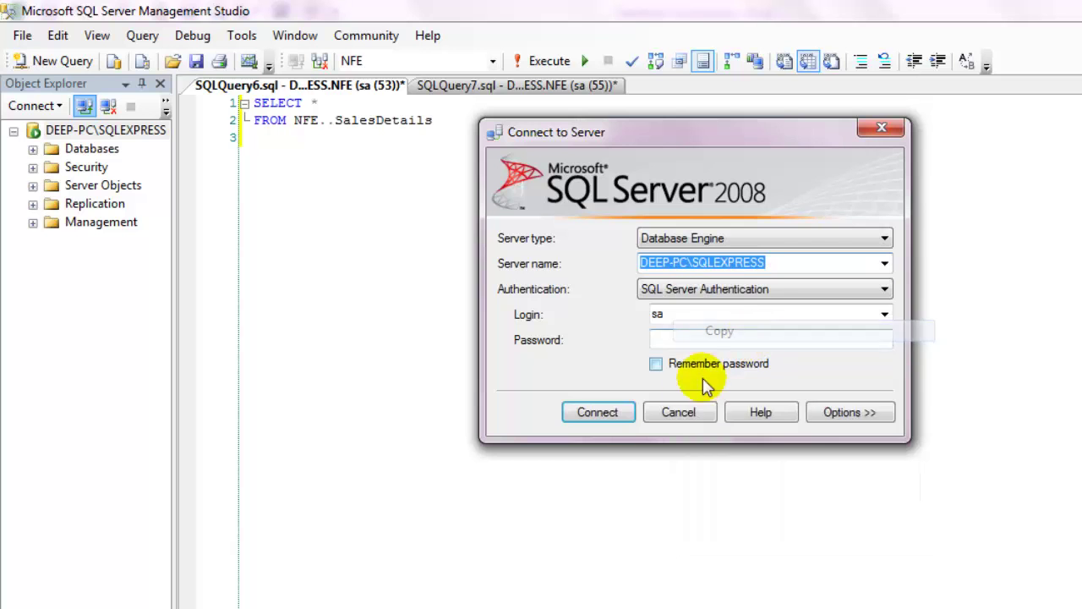
pyautogui.click(682, 411)
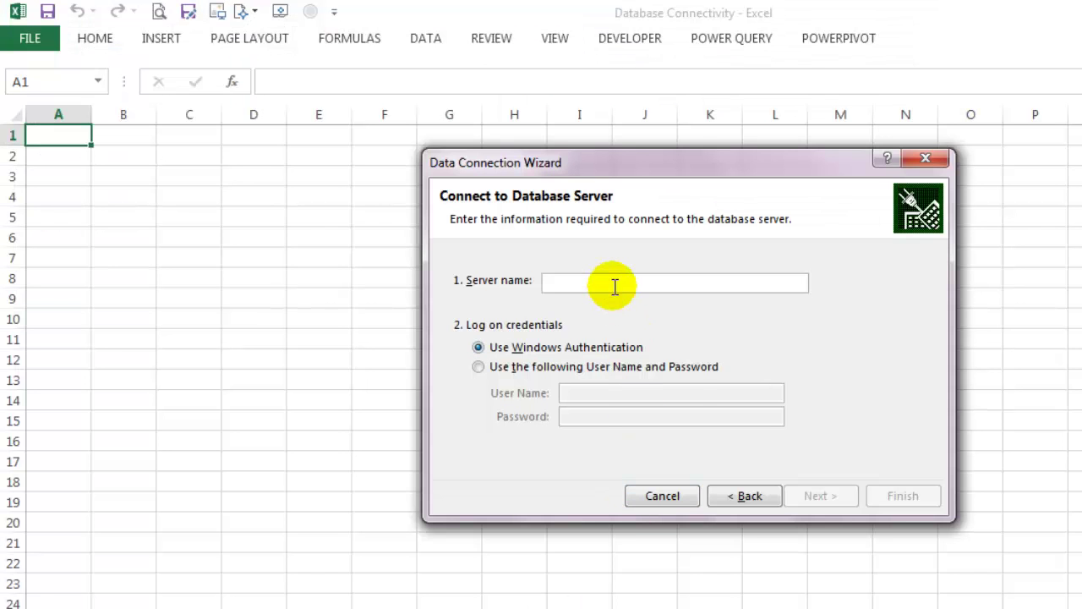
# Step: Paste the server name, log in with the sa SQL Server login and its password, and continue
pyautogui.rightClick(614, 285)
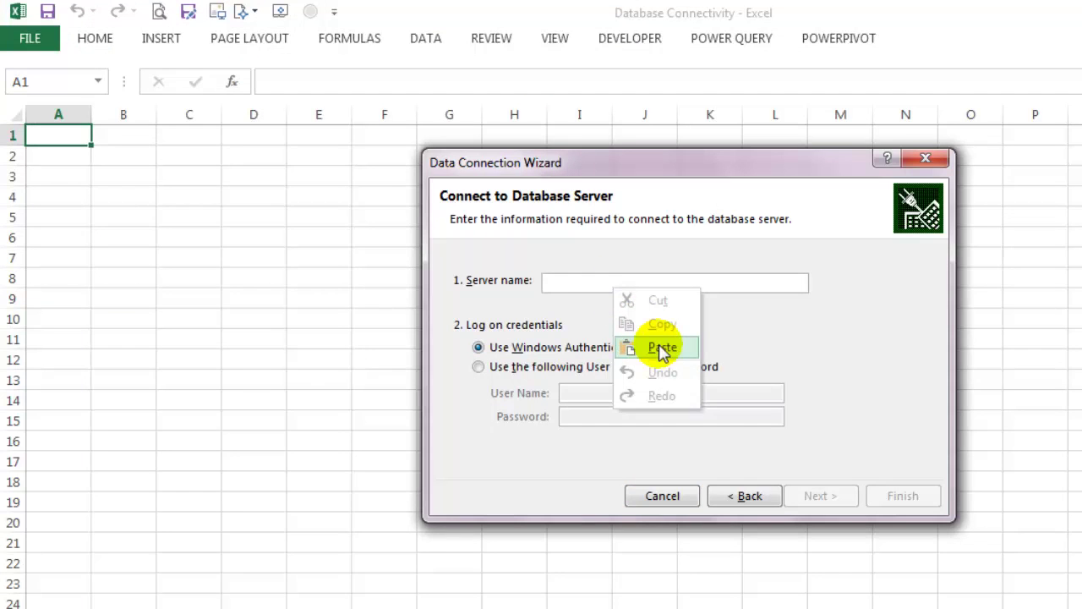
pyautogui.click(658, 347)
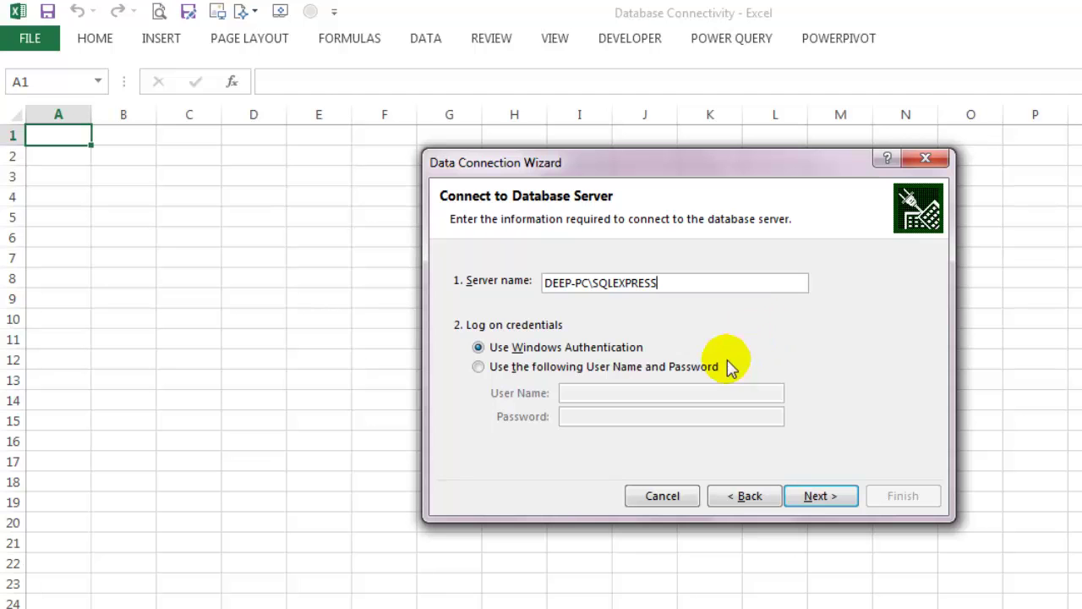
pyautogui.click(703, 369)
pyautogui.click(686, 391)
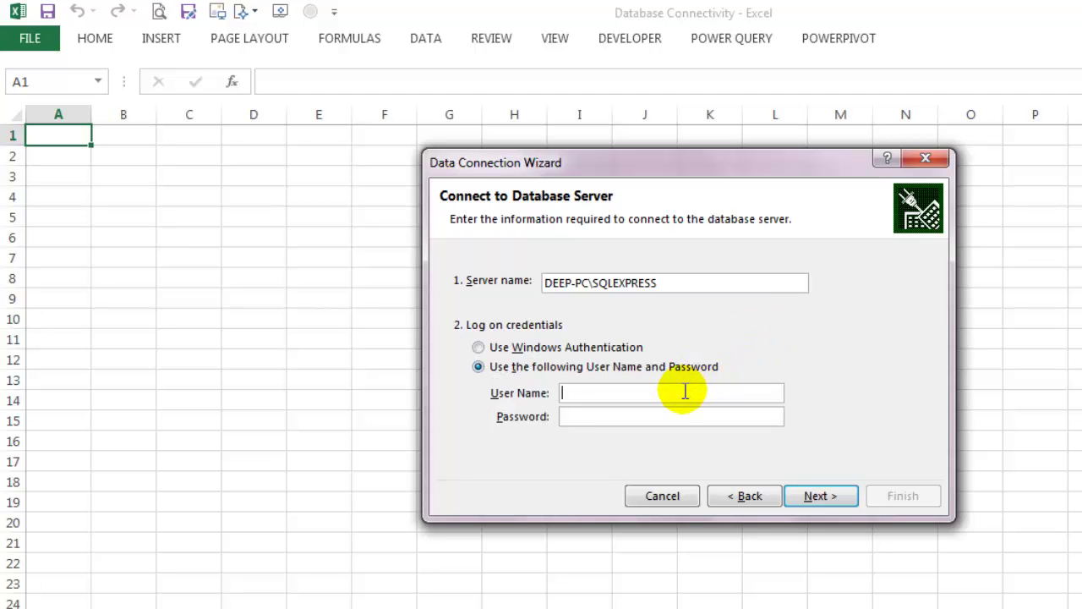
pyautogui.write('sa')
pyautogui.click(673, 419)
pyautogui.write('123')
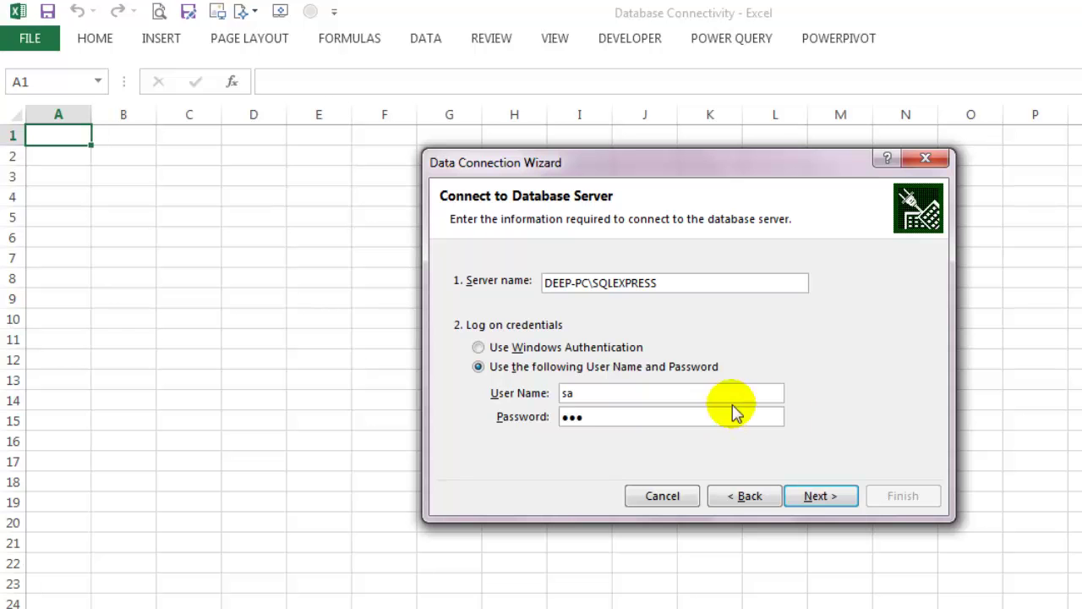
pyautogui.click(815, 498)
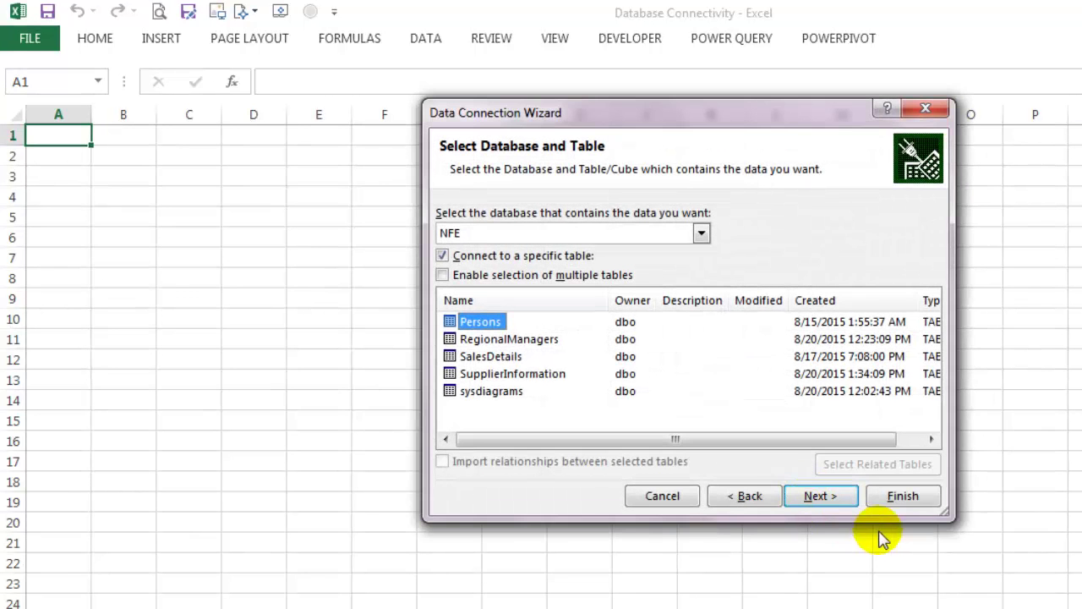
# Step: Enlarge the wizard, keep the NFE database, and select the SalesDetails table before moving on
pyautogui.moveTo(949, 518); pyautogui.dragTo(978, 538)
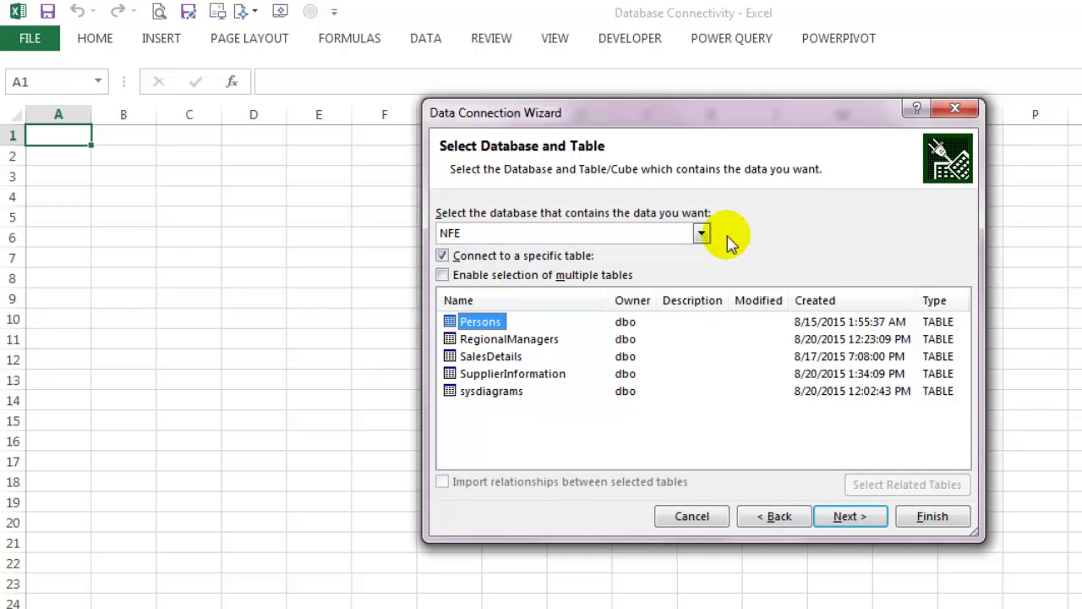
pyautogui.click(702, 233)
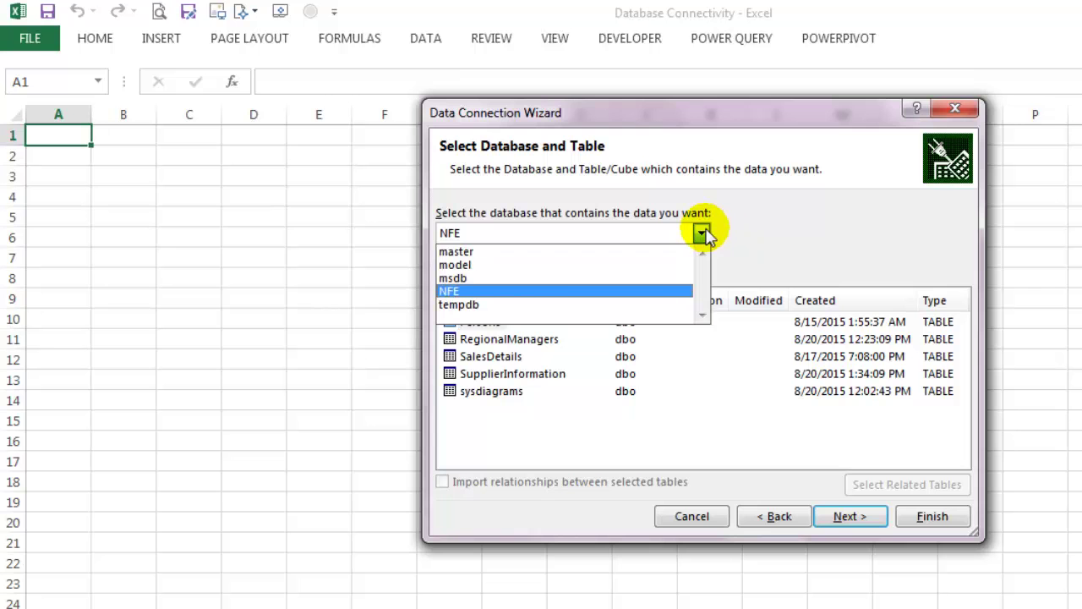
pyautogui.click(702, 234)
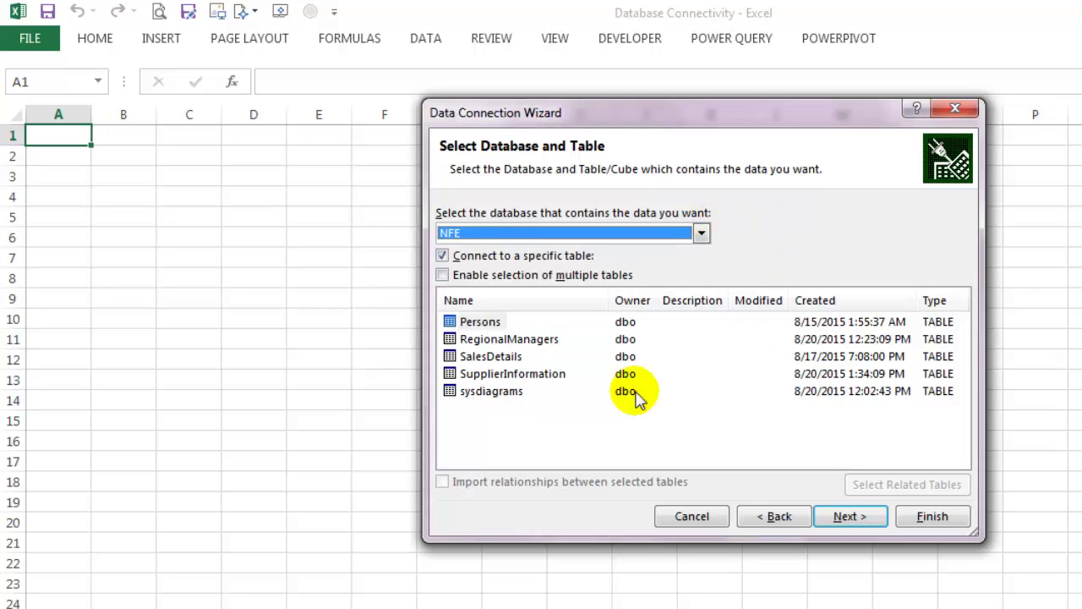
pyautogui.click(499, 357)
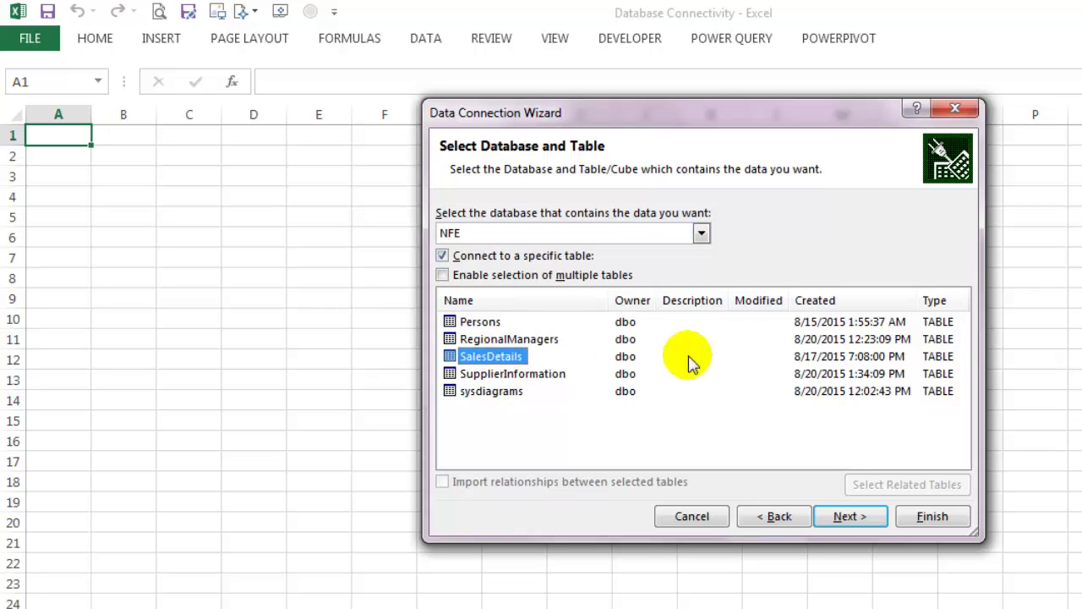
pyautogui.click(846, 516)
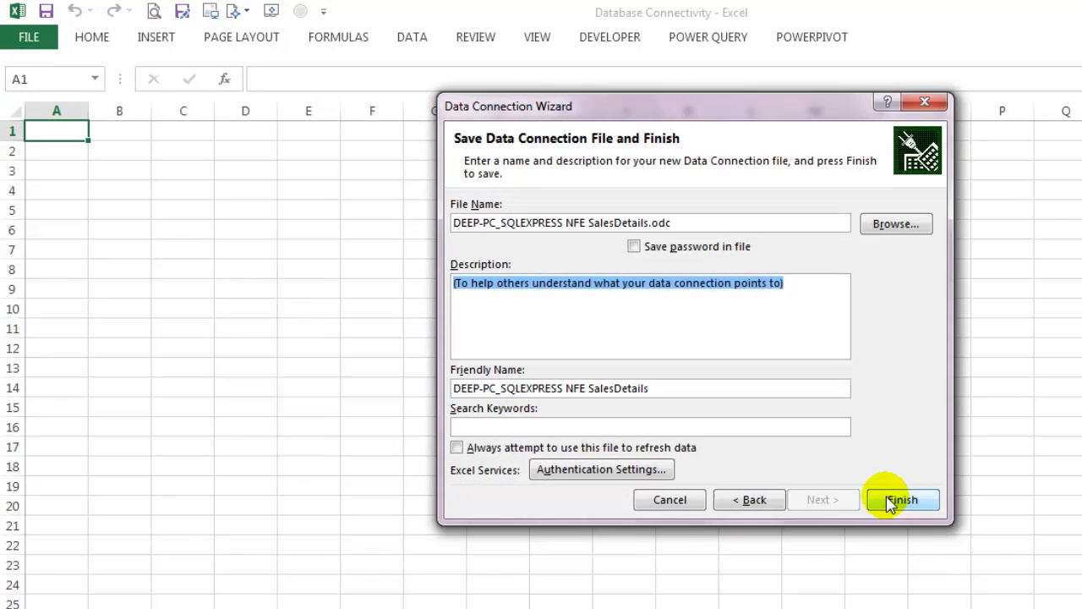
# Step: Finish the wizard, overwrite the existing .odc connection file, and choose to import as a Table
pyautogui.click(918, 516)
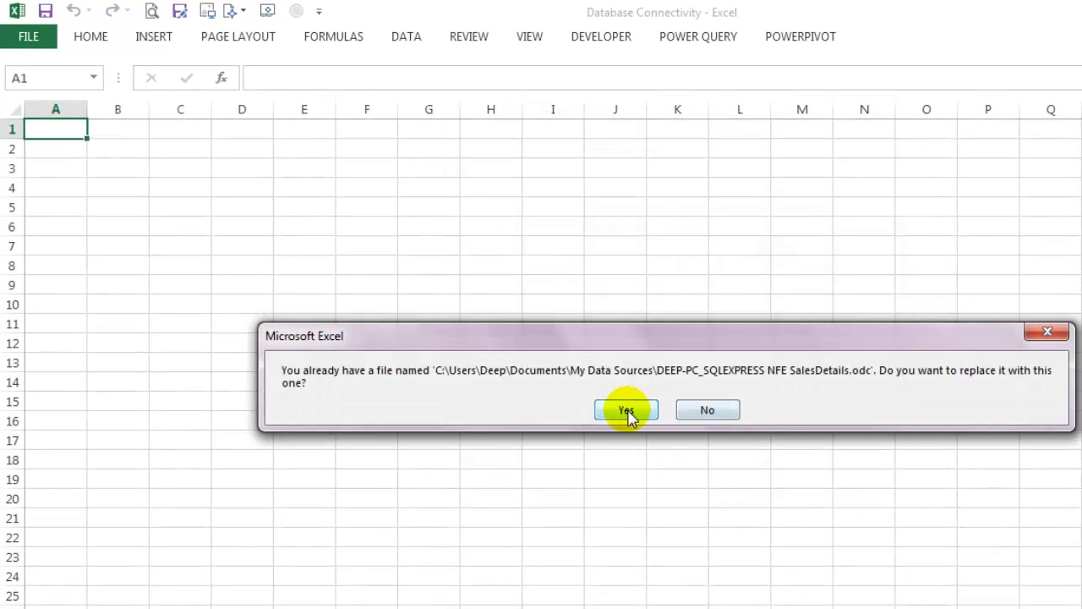
pyautogui.click(626, 410)
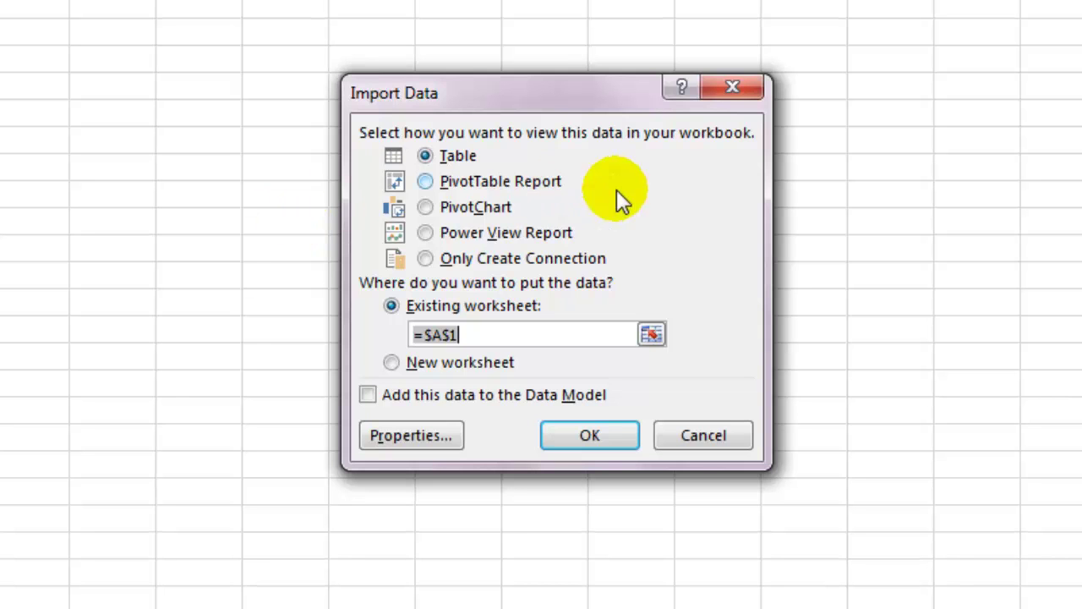
pyautogui.click(522, 183)
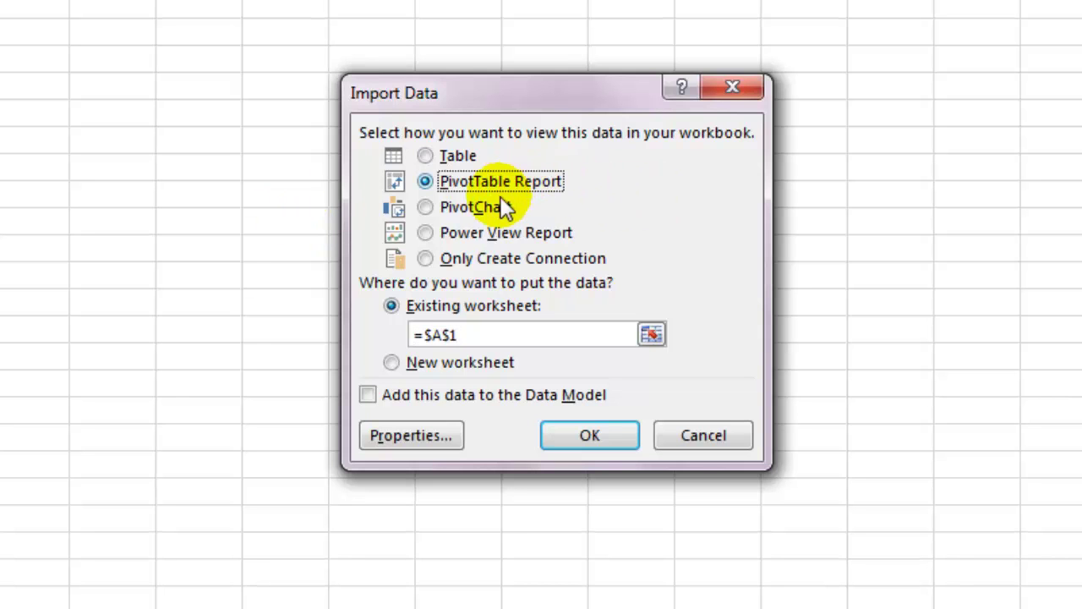
pyautogui.click(495, 206)
pyautogui.click(474, 158)
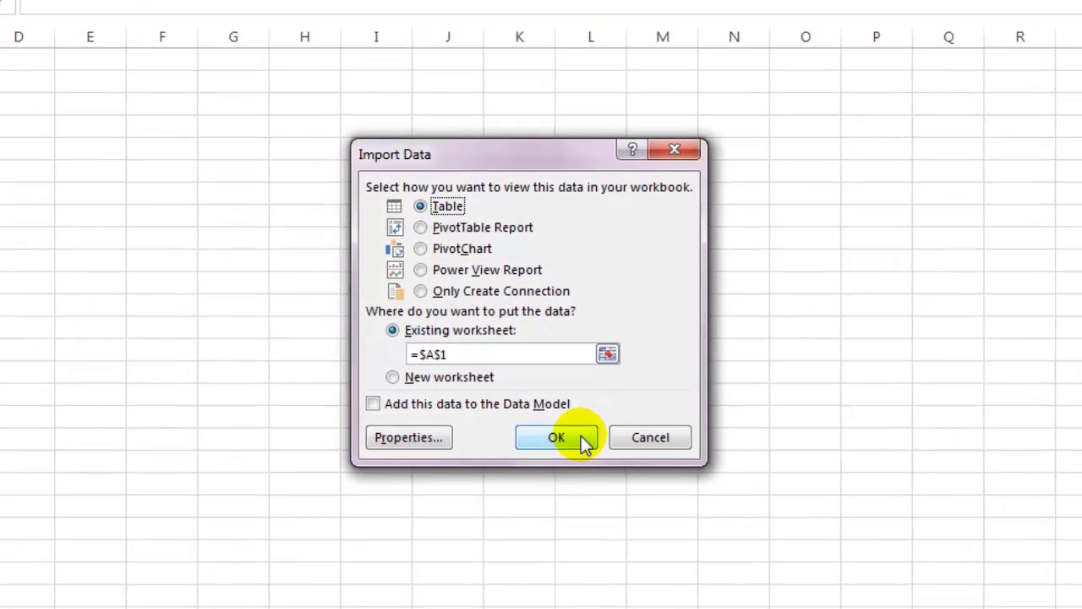
# Step: Open the connection's Properties, then move the window left and enlarge it
pyautogui.click(408, 438)
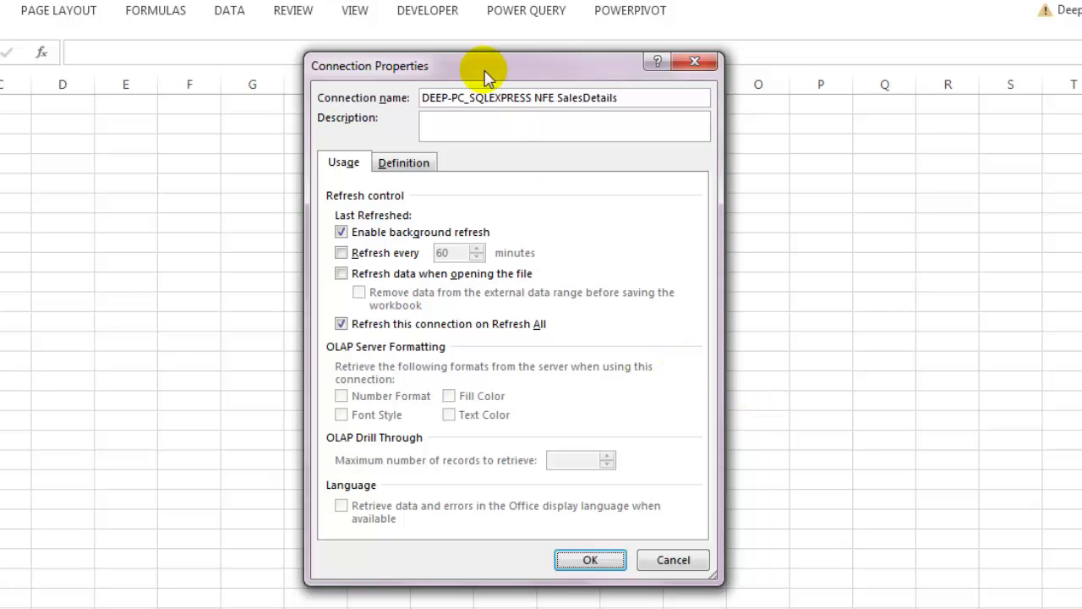
pyautogui.moveTo(486, 76); pyautogui.dragTo(306, 55)
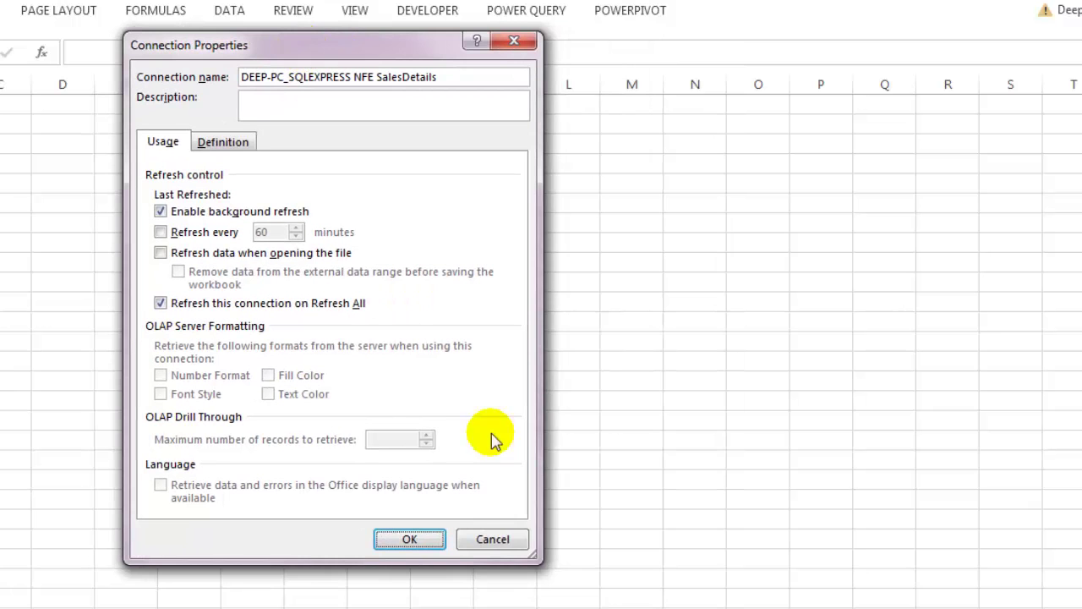
pyautogui.moveTo(534, 559); pyautogui.dragTo(890, 590)
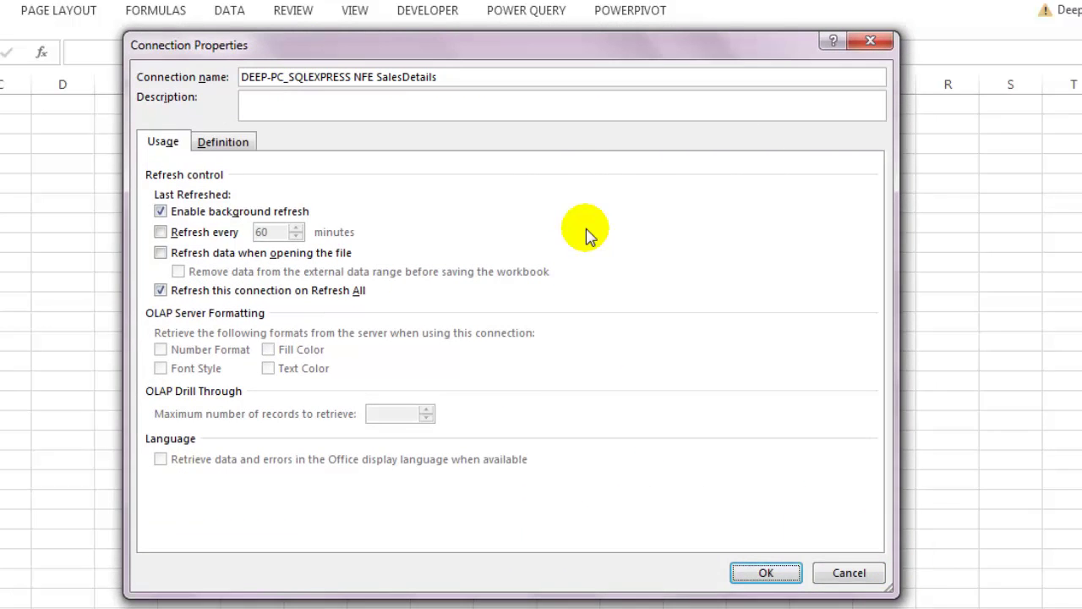
# Step: On the Definition tab, inspect the connection string and the existing command text
pyautogui.click(237, 142)
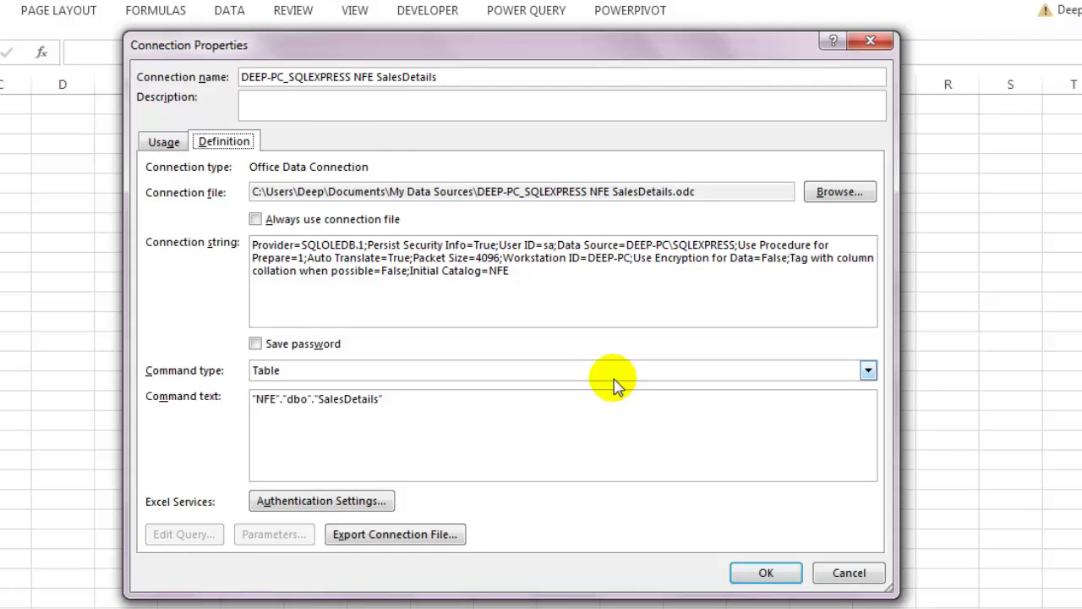
pyautogui.moveTo(570, 283); pyautogui.dragTo(232, 245)
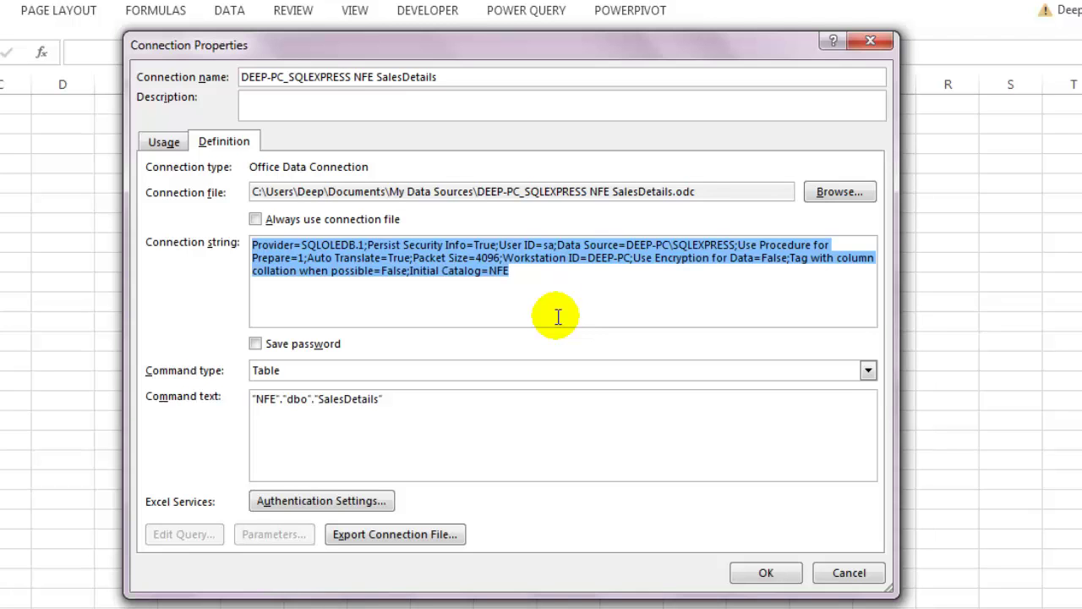
pyautogui.click(559, 317)
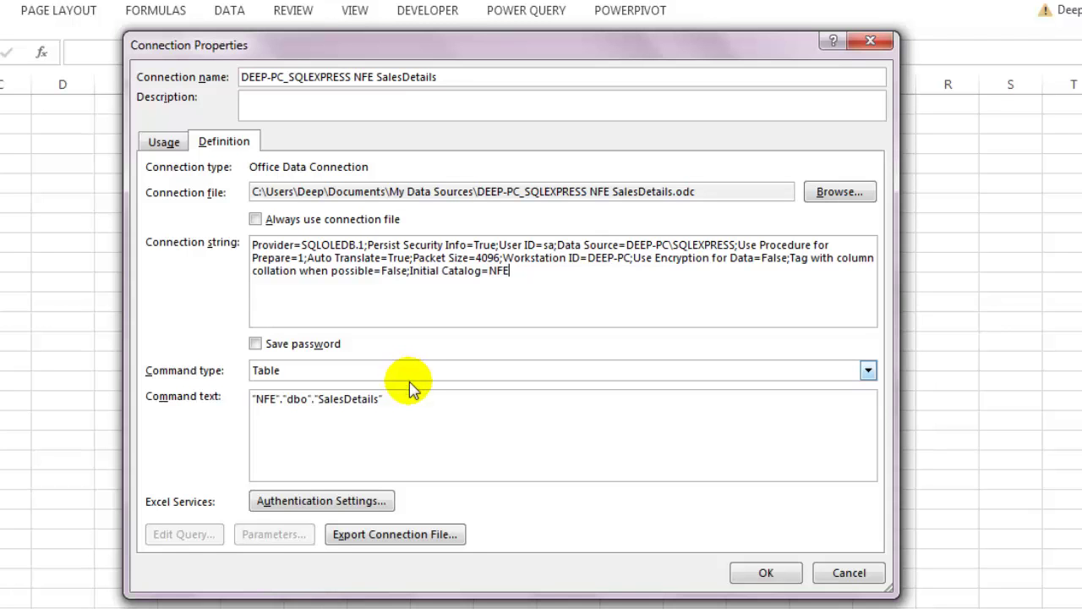
pyautogui.moveTo(411, 404); pyautogui.dragTo(239, 392)
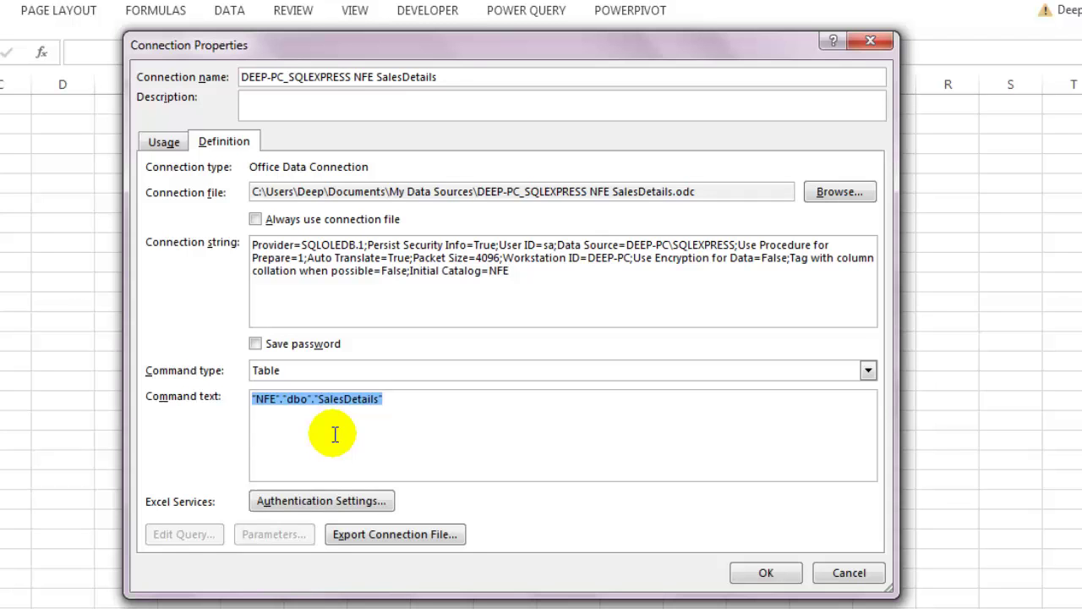
pyautogui.click(335, 434)
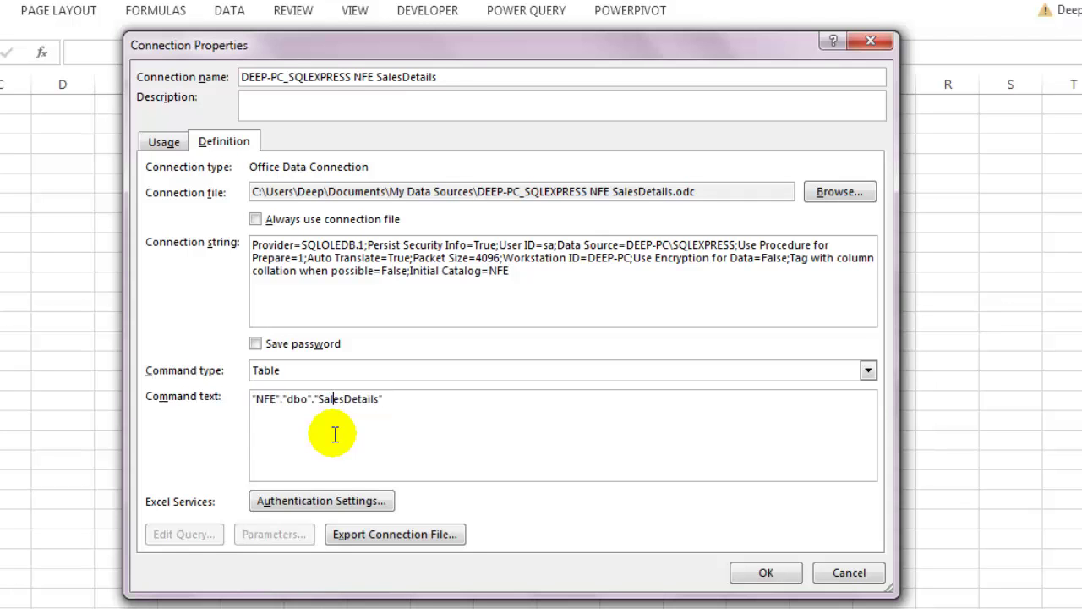
# Step: Change the command type to SQL and select the whole command text for replacement
pyautogui.click(341, 375)
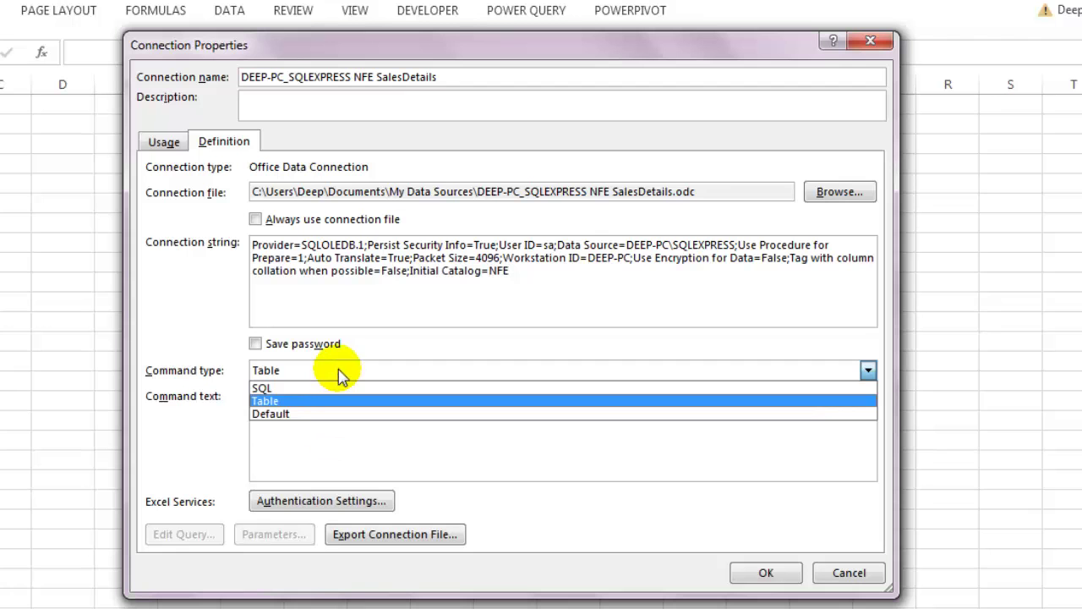
pyautogui.click(273, 389)
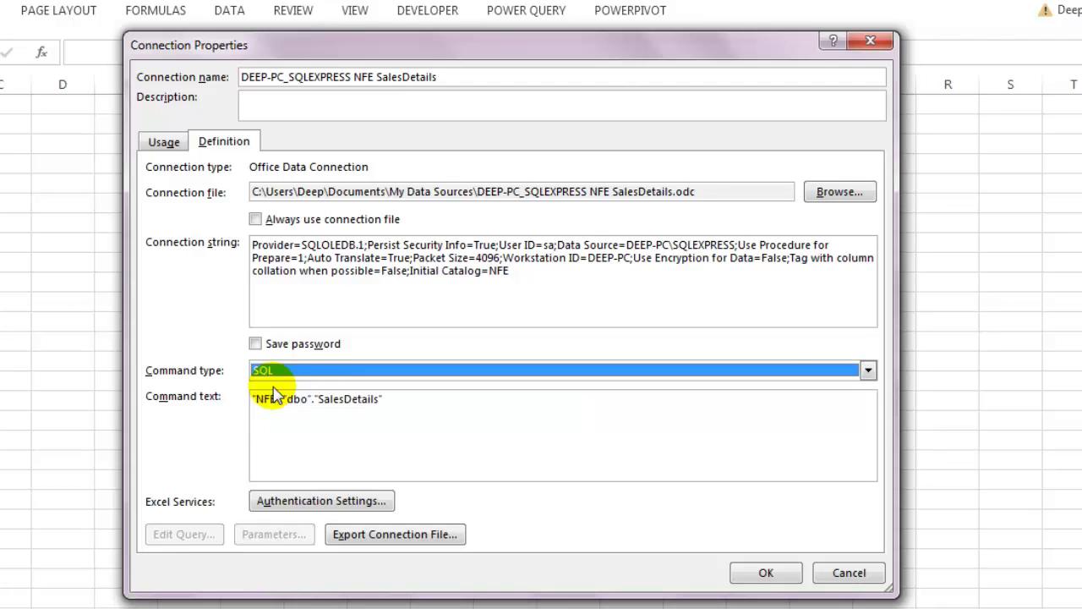
pyautogui.click(306, 426)
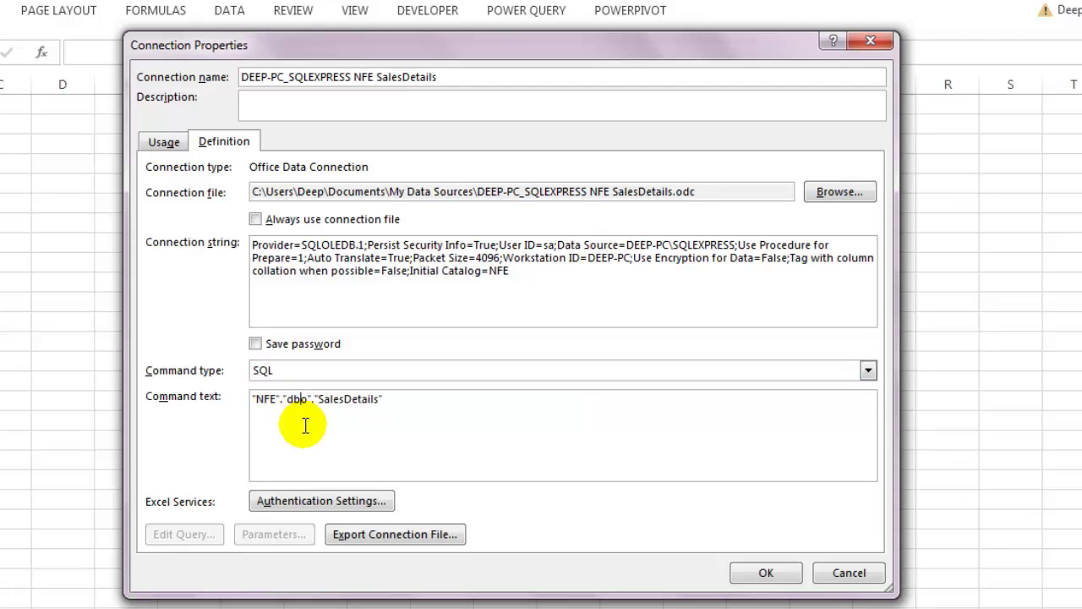
pyautogui.moveTo(420, 414); pyautogui.dragTo(241, 391)
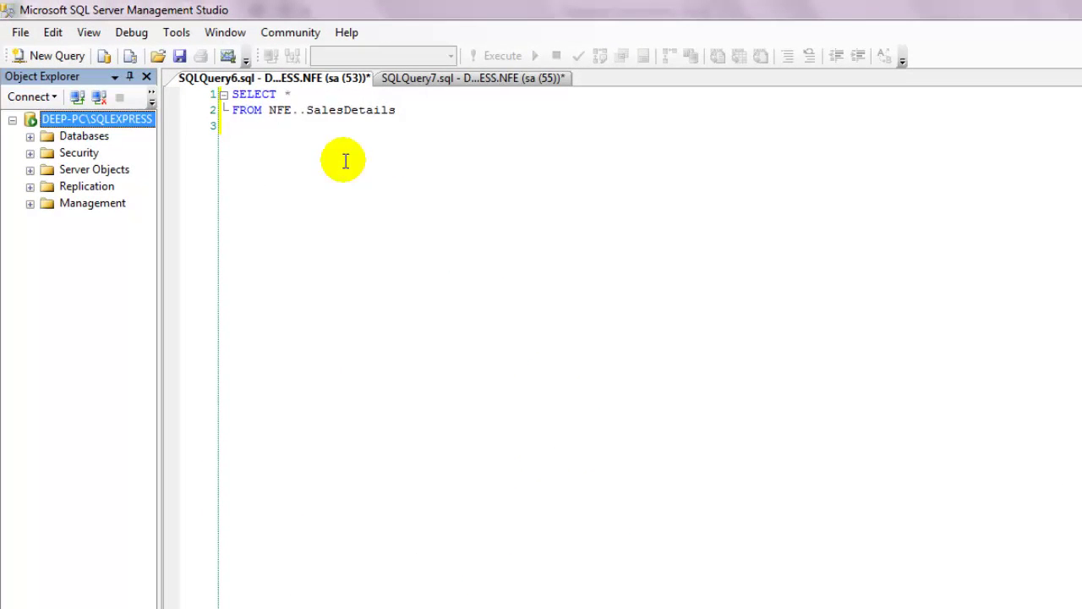
# Step: Run the SELECT * FROM NFE..SalesDetails query in SSMS, then return to Excel
pyautogui.moveTo(404, 110); pyautogui.dragTo(234, 94)
pyautogui.hotkey('ctrl', 'c')
pyautogui.click(488, 59)
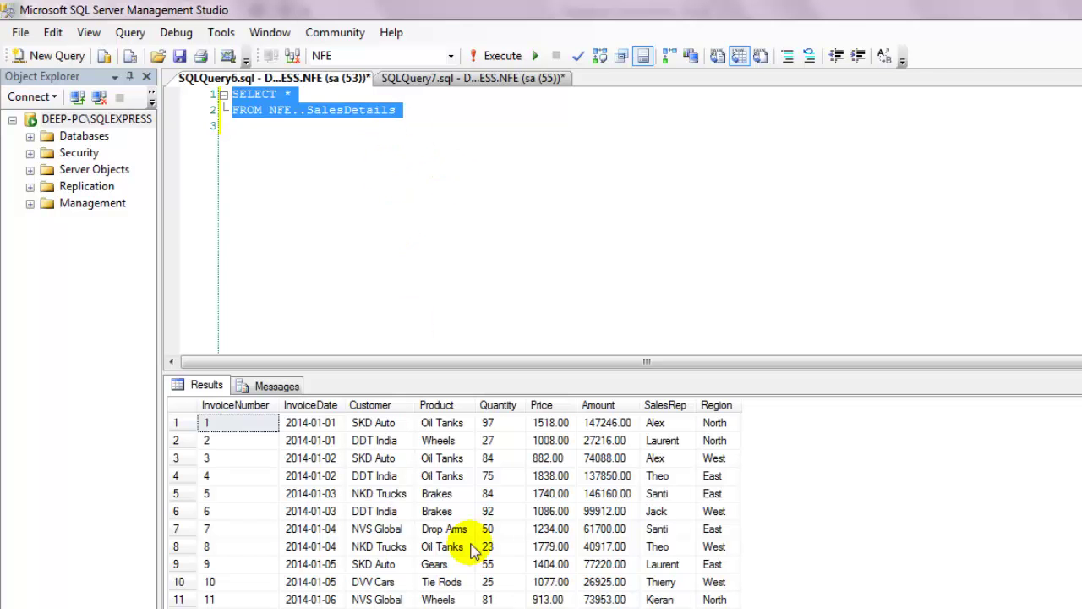
pyautogui.hotkey('alt', 'Tab')
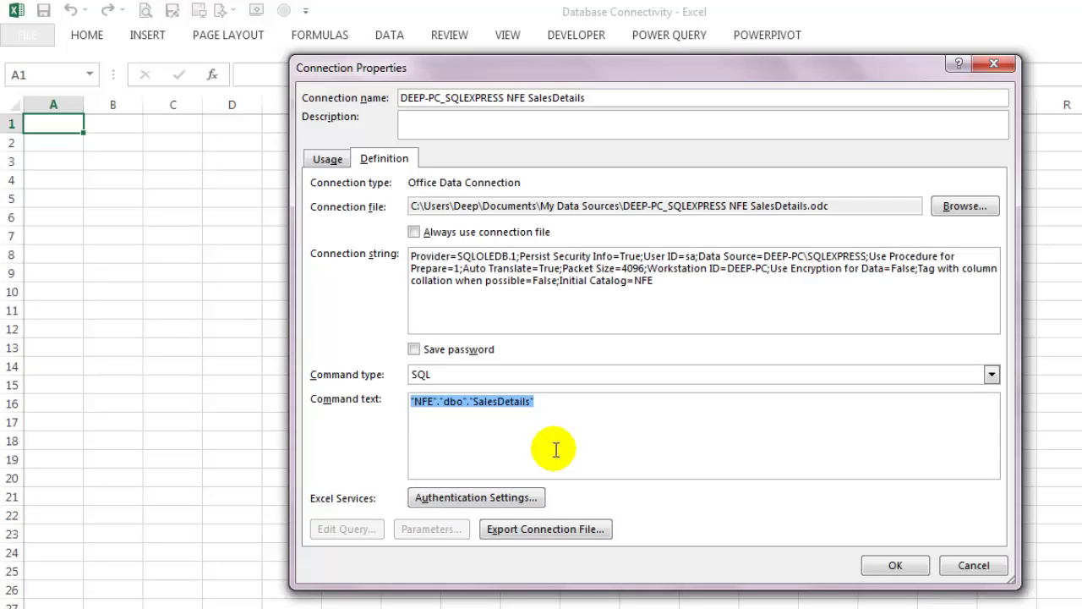
# Step: Paste the SELECT query as command text, confirm, import as a table at A1, and sign in with the password
pyautogui.hotkey('ctrl', 'v')
pyautogui.click(892, 565)
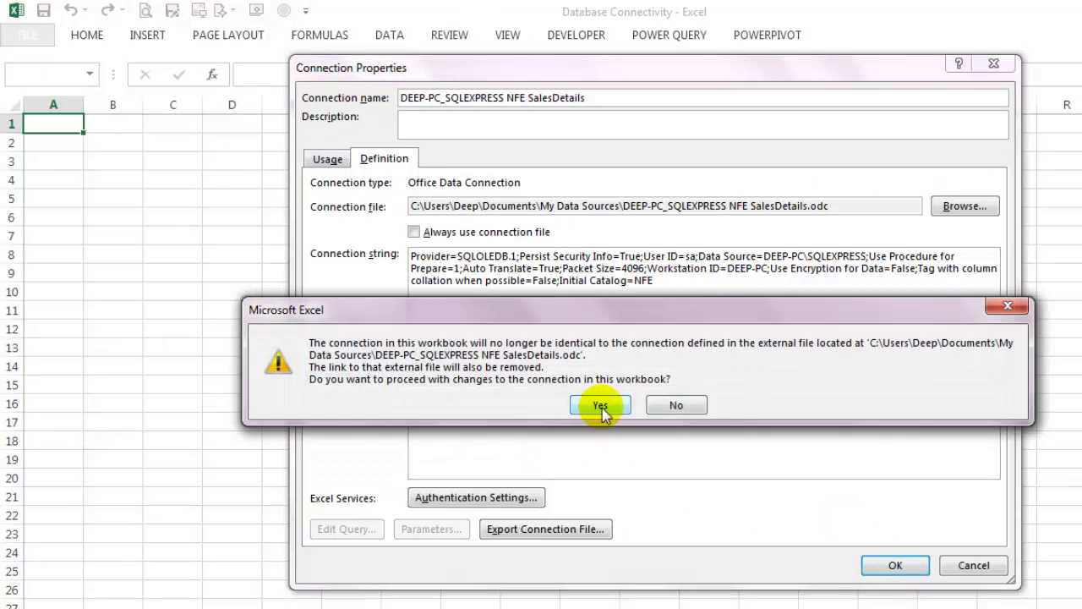
pyautogui.click(600, 406)
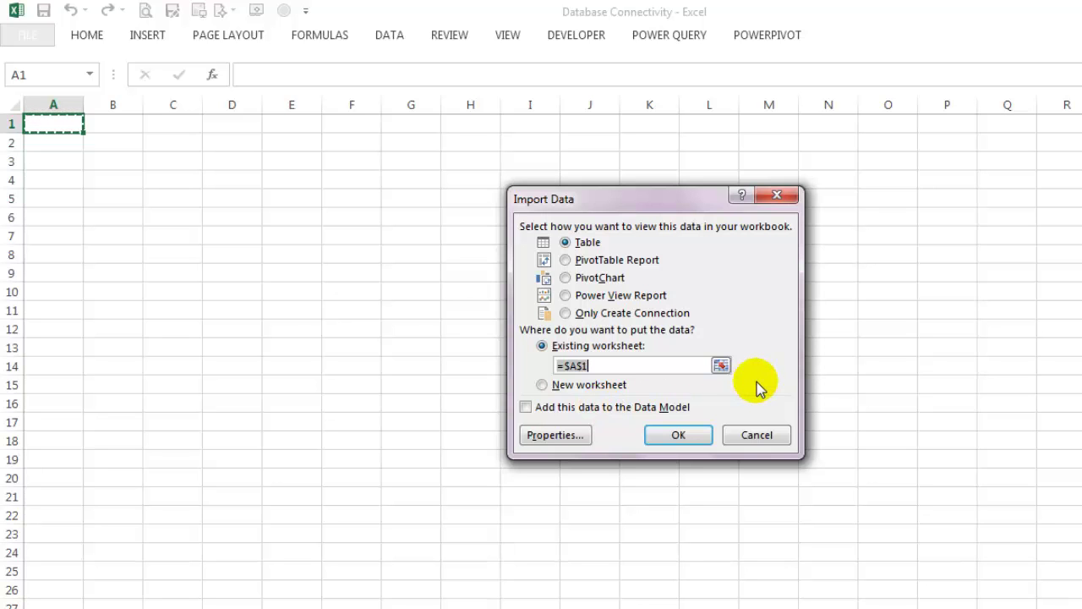
pyautogui.click(694, 433)
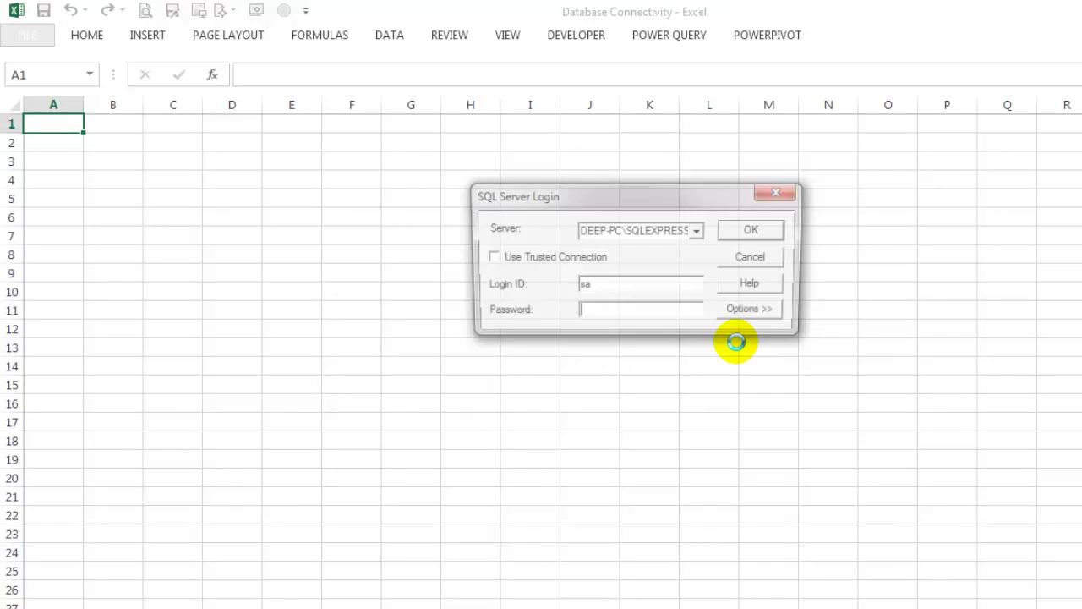
pyautogui.write('123')
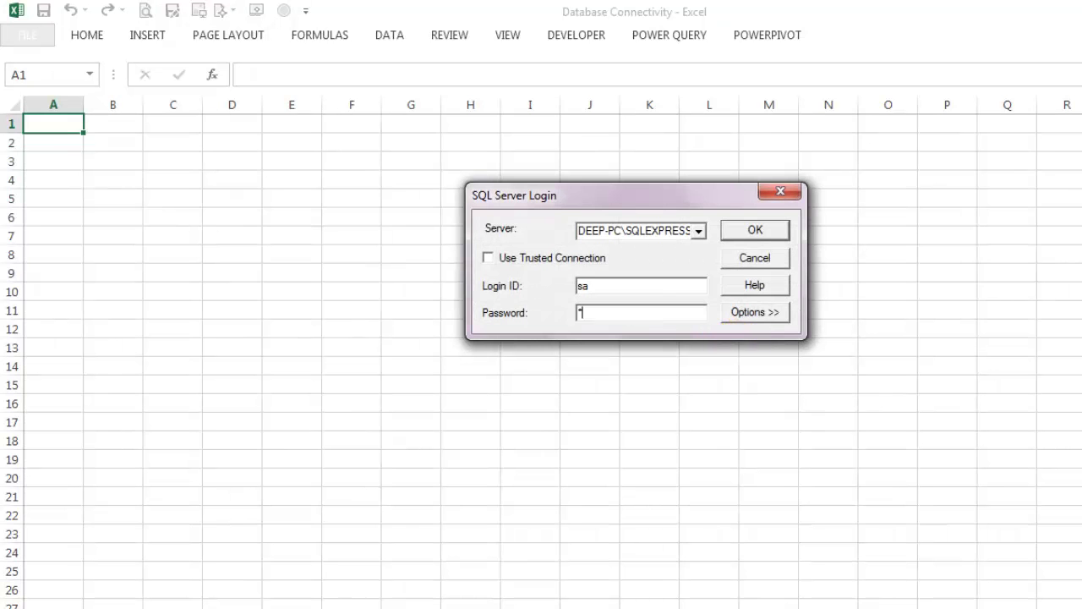
pyautogui.click(777, 235)
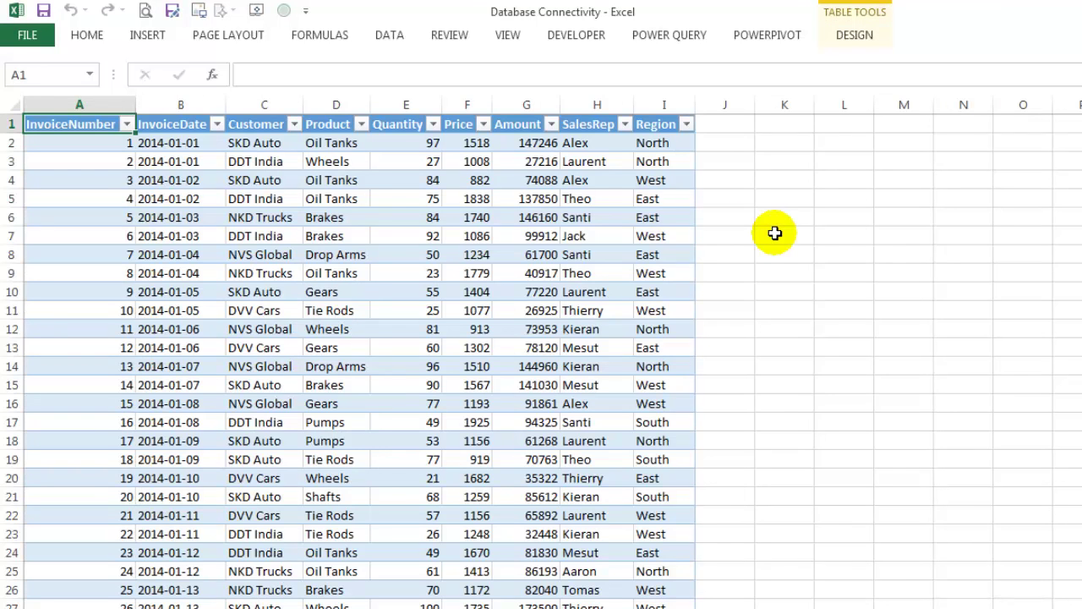
# Step: Refresh the imported table from cell B2's shortcut menu
pyautogui.click(162, 142)
pyautogui.rightClick(180, 148)
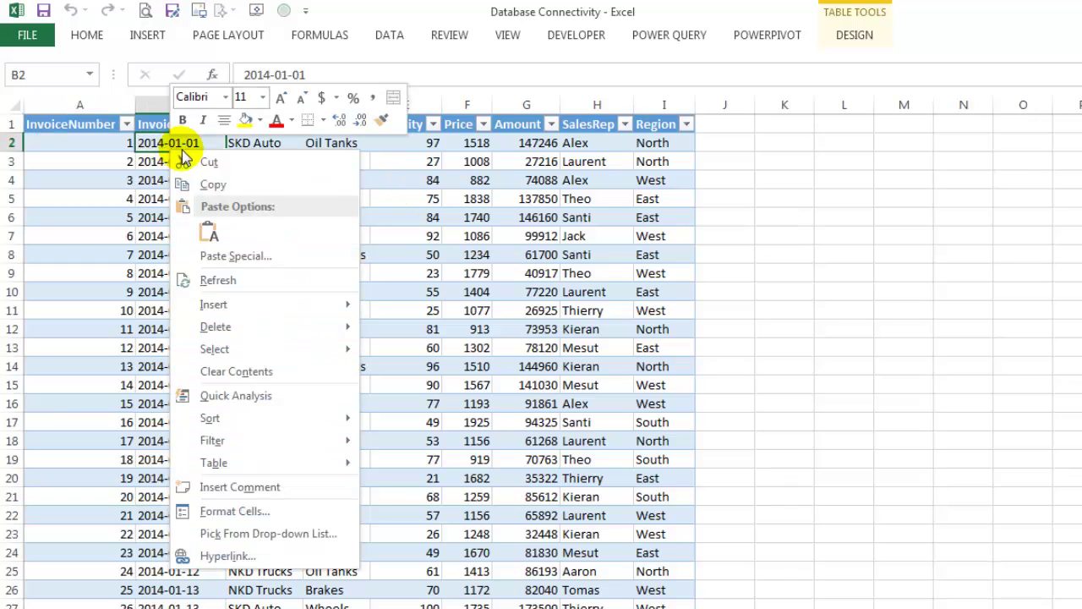
pyautogui.click(282, 288)
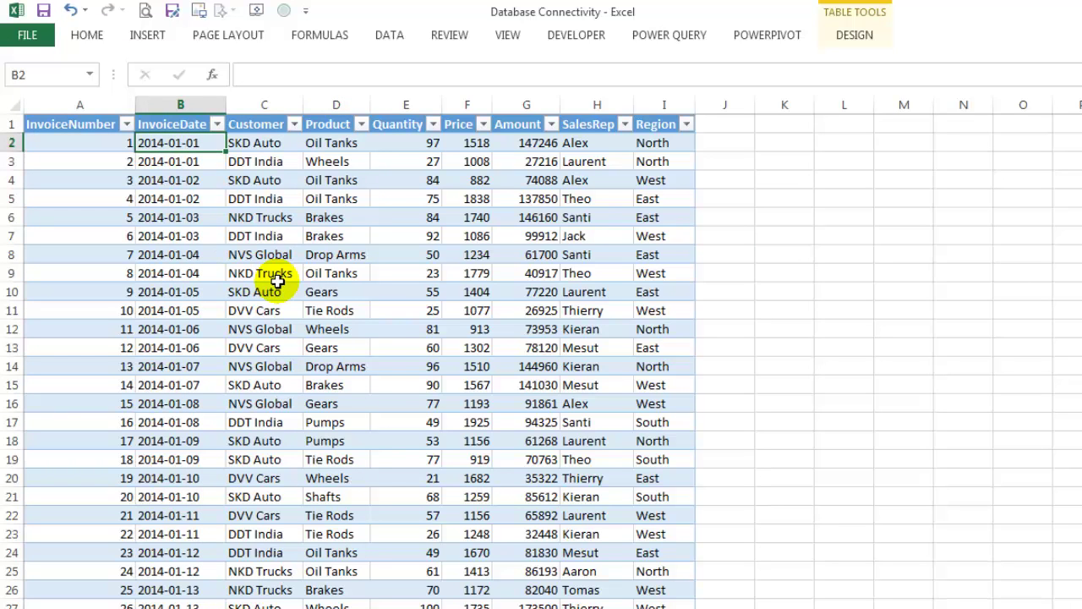
# Step: Set the connection to refresh every 10 minutes, then sign in and refresh the table
pyautogui.rightClick(216, 149)
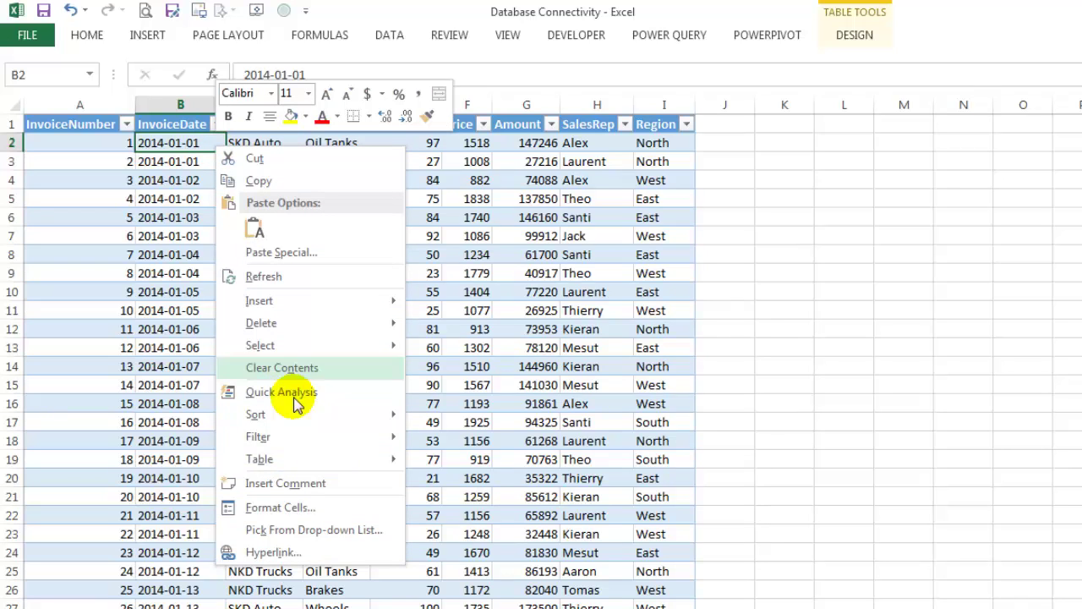
pyautogui.moveTo(351, 458)
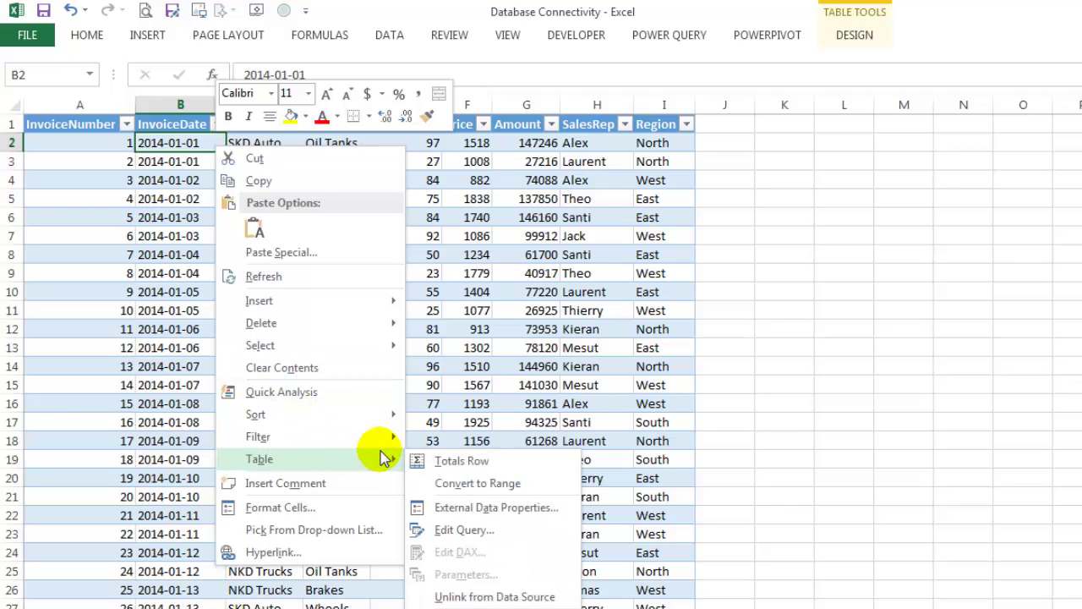
pyautogui.click(563, 511)
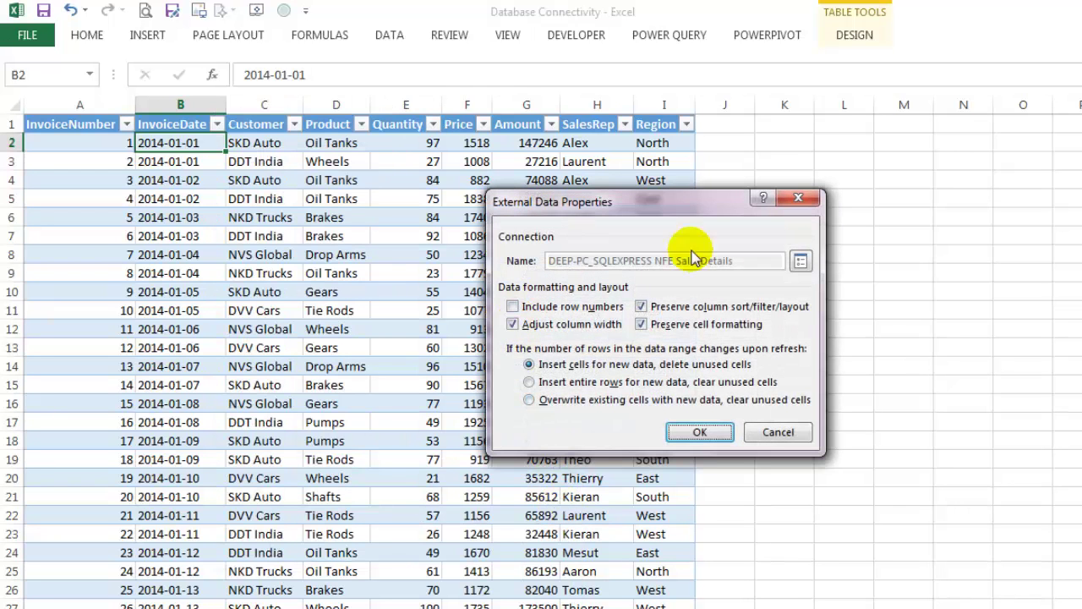
pyautogui.click(800, 263)
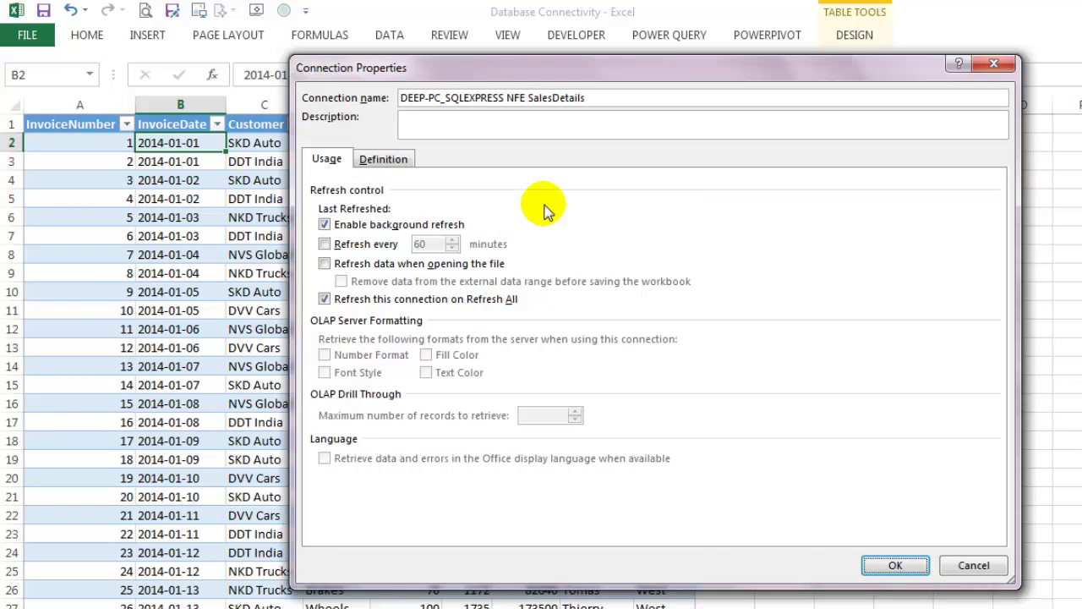
pyautogui.click(325, 244)
pyautogui.doubleClick(419, 244)
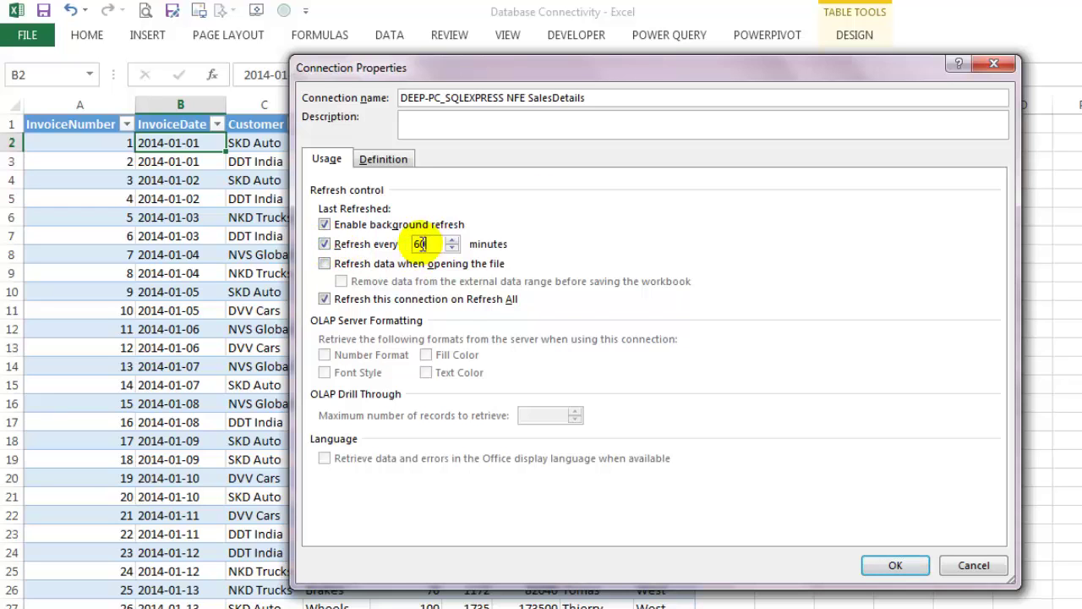
pyautogui.write('10')
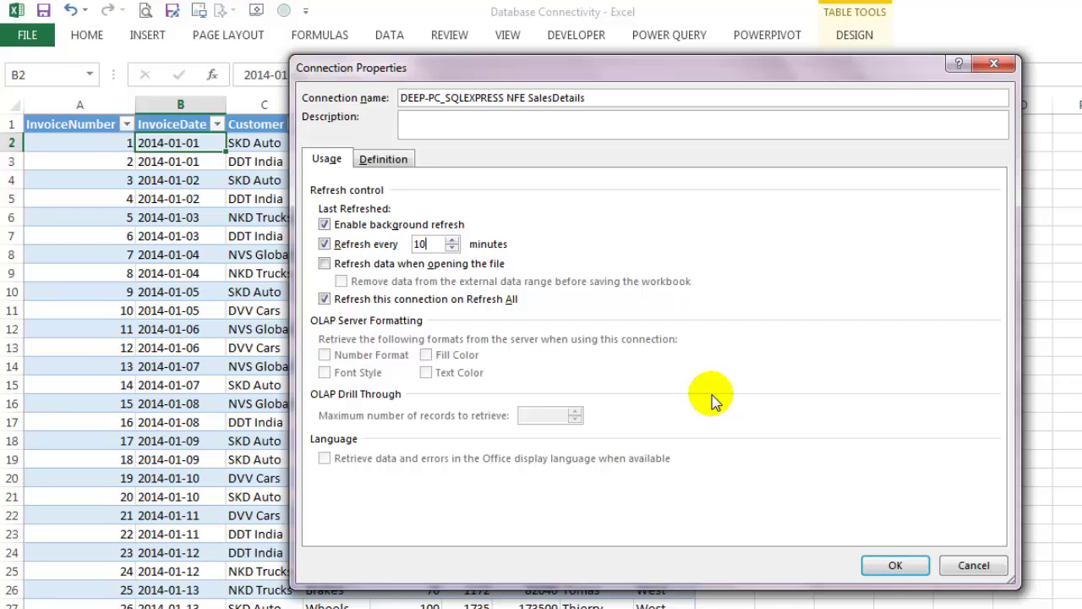
pyautogui.click(879, 565)
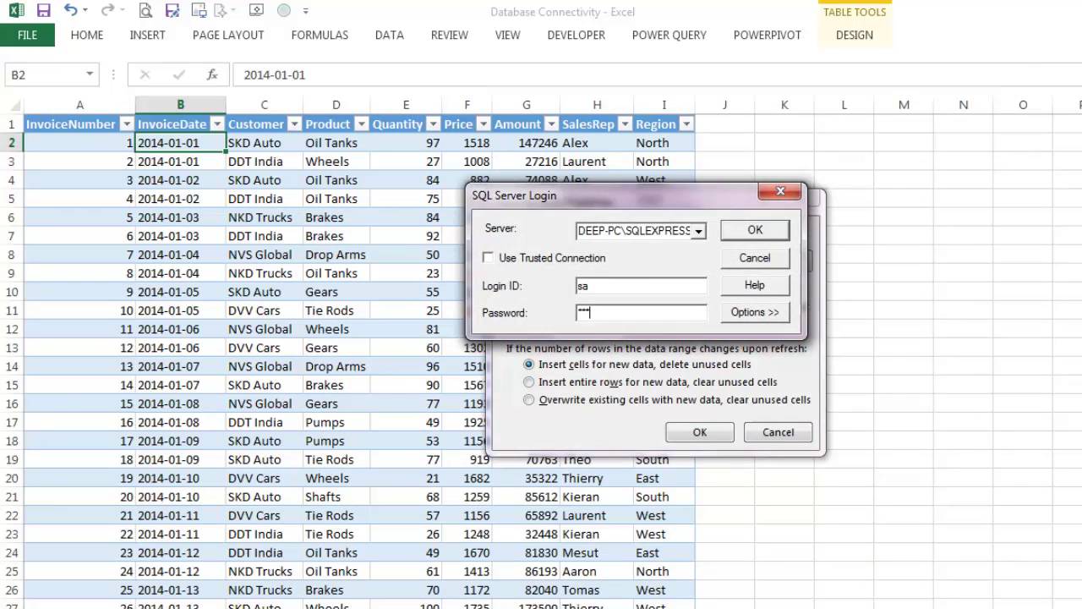
pyautogui.press('Return')
pyautogui.click(701, 432)
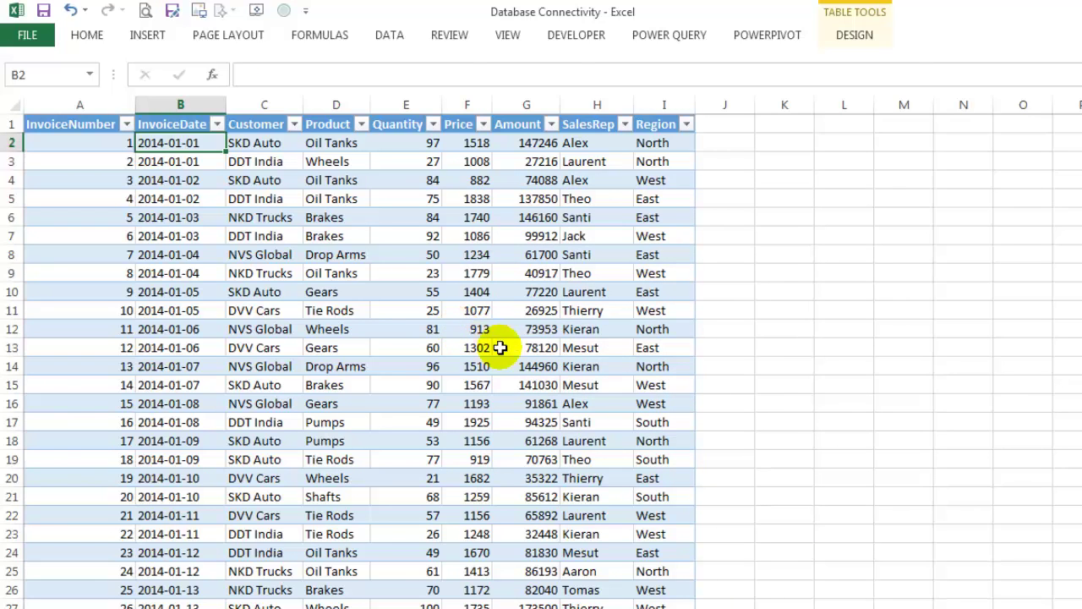
# Step: In SSMS's SQLQuery7, highlight the EXECUTE keyword, NFE database, procedure name and 'SKD Auto' argument
pyautogui.hotkey('alt', 'Tab')
pyautogui.click(473, 78)
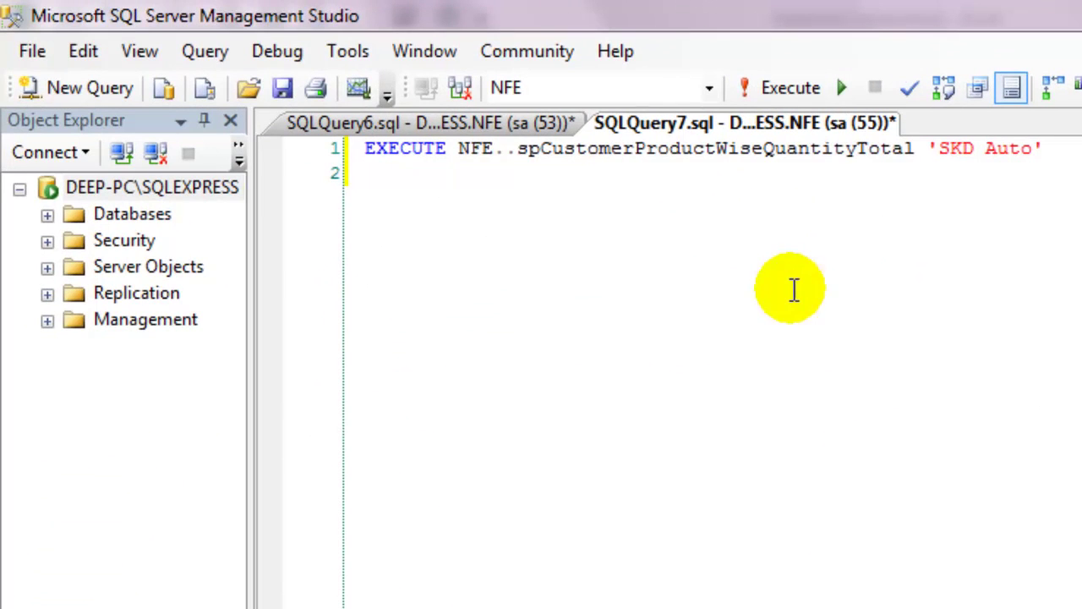
pyautogui.doubleClick(401, 150)
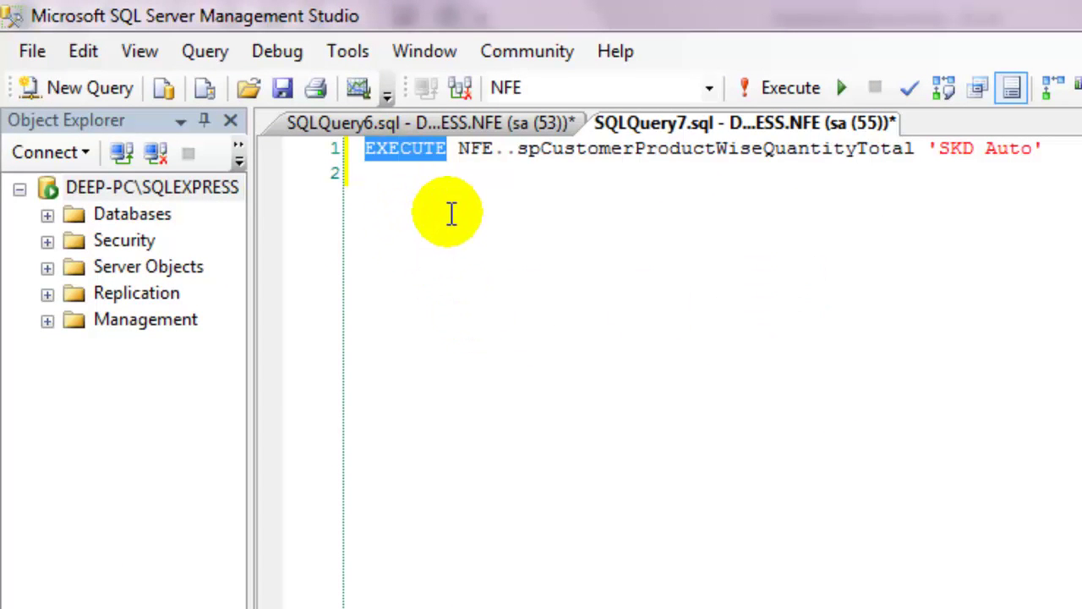
pyautogui.doubleClick(474, 150)
pyautogui.doubleClick(581, 146)
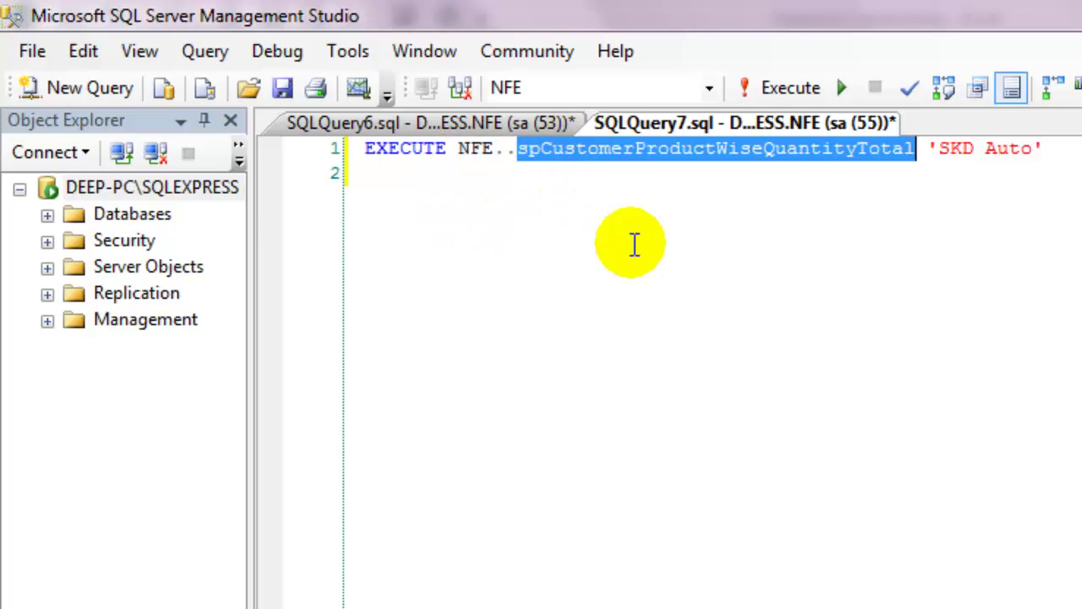
pyautogui.moveTo(943, 150); pyautogui.dragTo(1033, 150)
# Step: Run the spCustomerProductWiseQuantityTotal 'SKD Auto' query and select the full EXECUTE statement
pyautogui.click(956, 222)
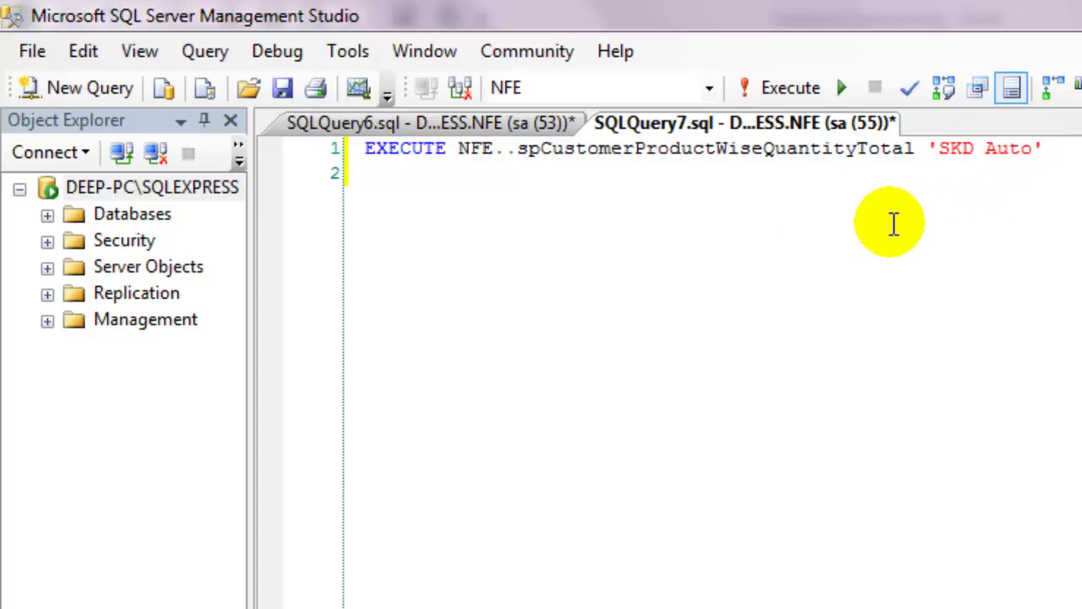
pyautogui.click(765, 88)
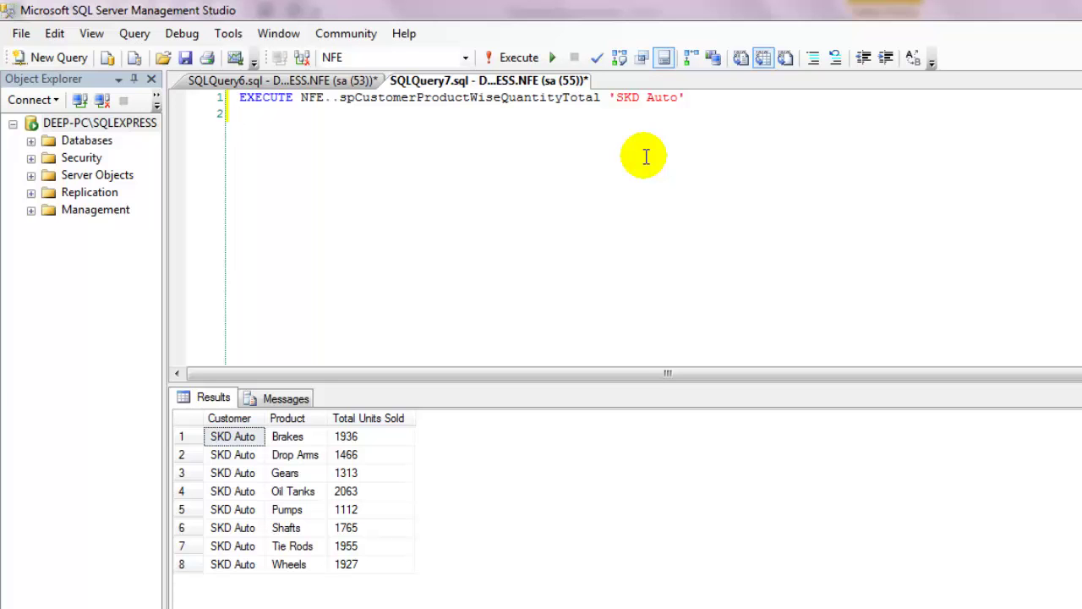
pyautogui.moveTo(696, 97); pyautogui.dragTo(229, 102)
pyautogui.hotkey('ctrl', 'c')
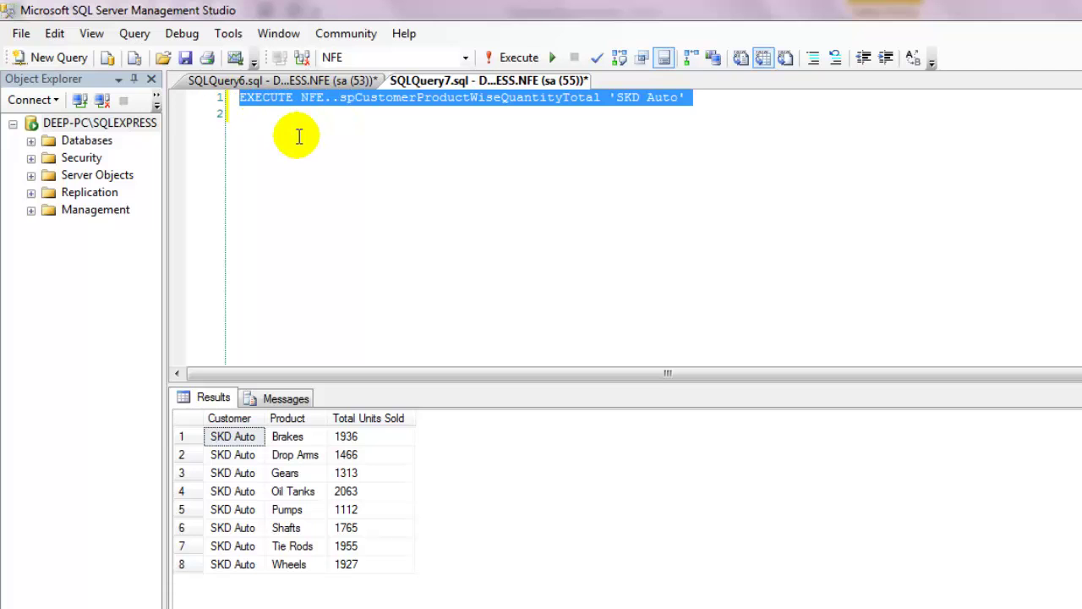
# Step: Replace the Excel table connection's SELECT command text with the EXECUTE stored procedure call, then log in
pyautogui.hotkey('alt', 'Tab')
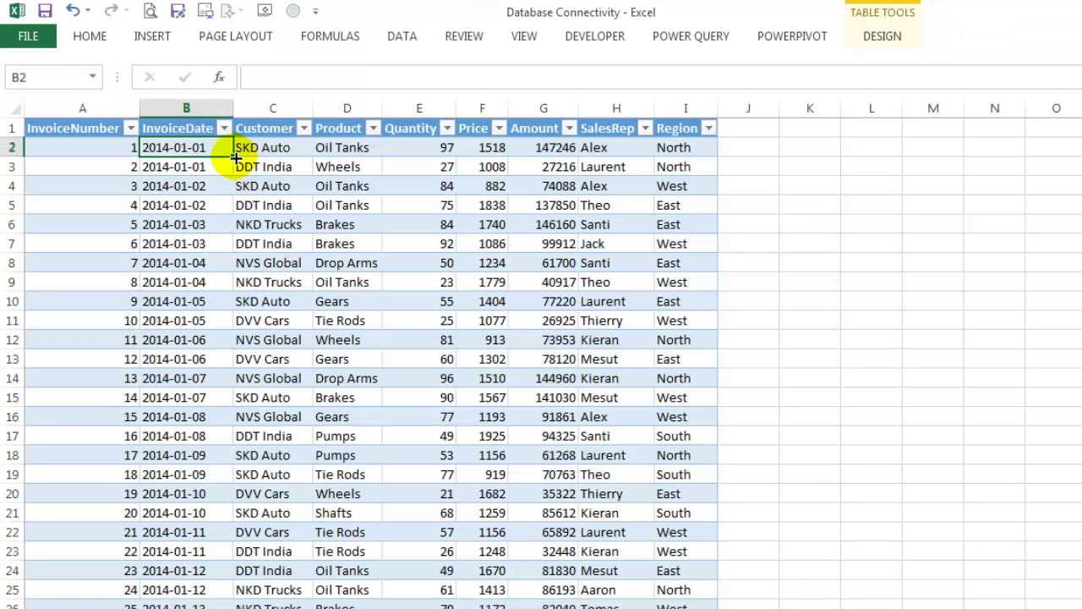
pyautogui.rightClick(227, 151)
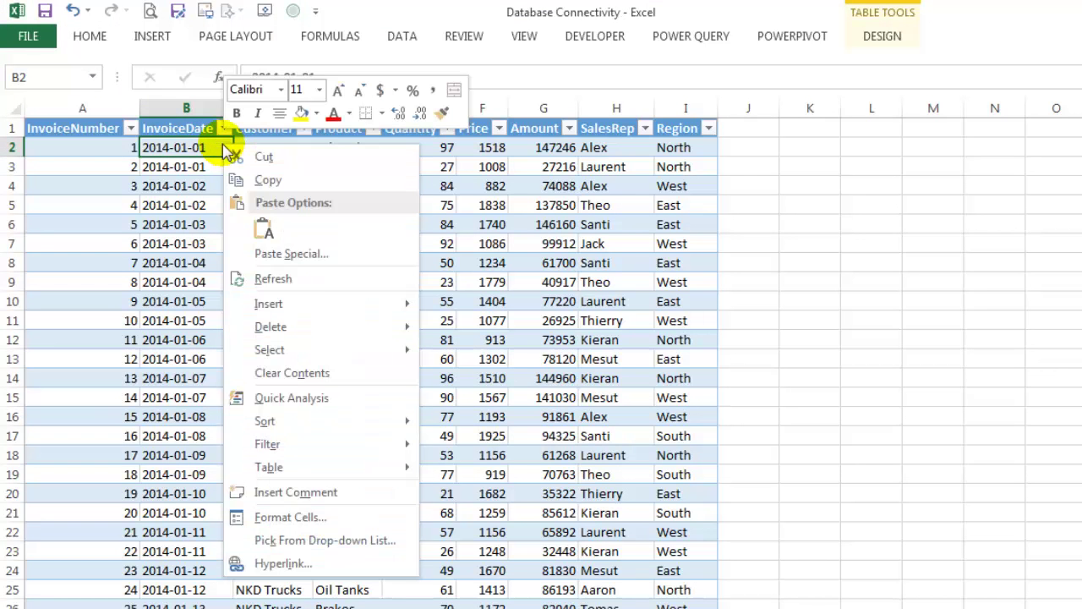
pyautogui.moveTo(339, 461)
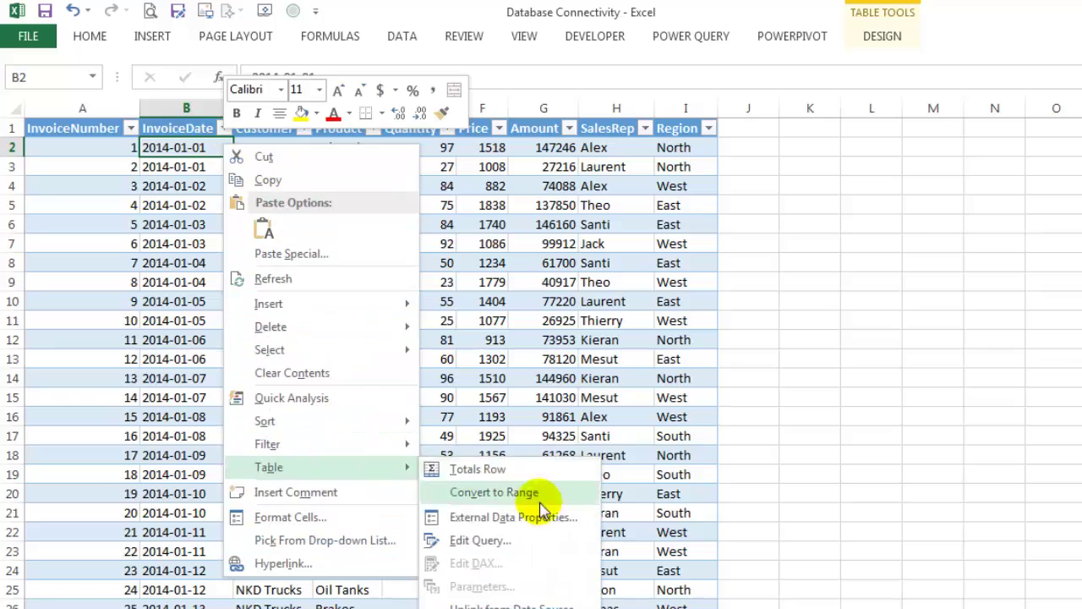
pyautogui.click(516, 516)
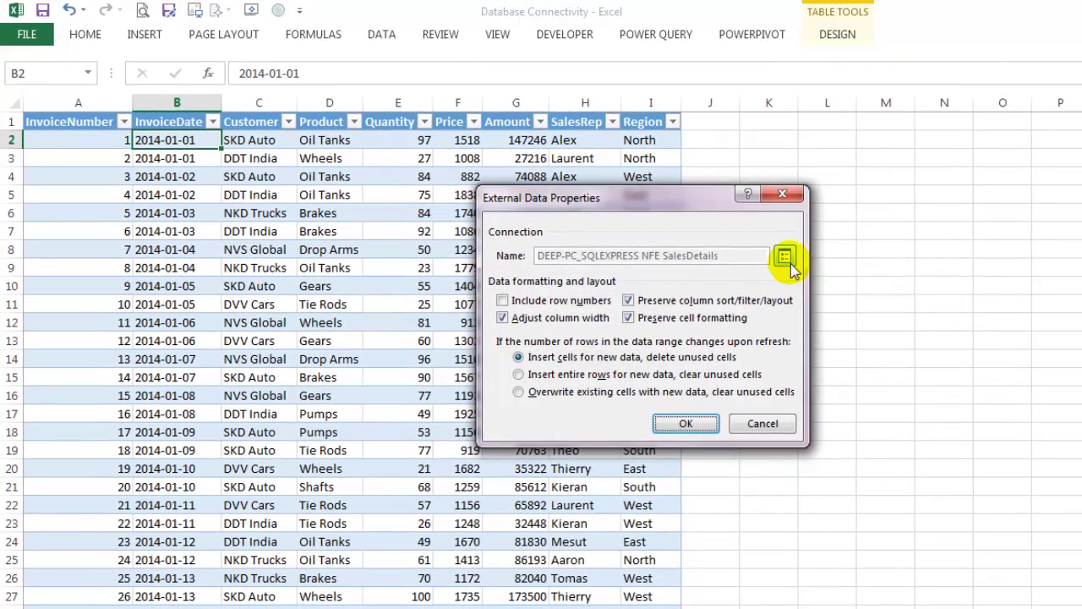
pyautogui.click(786, 257)
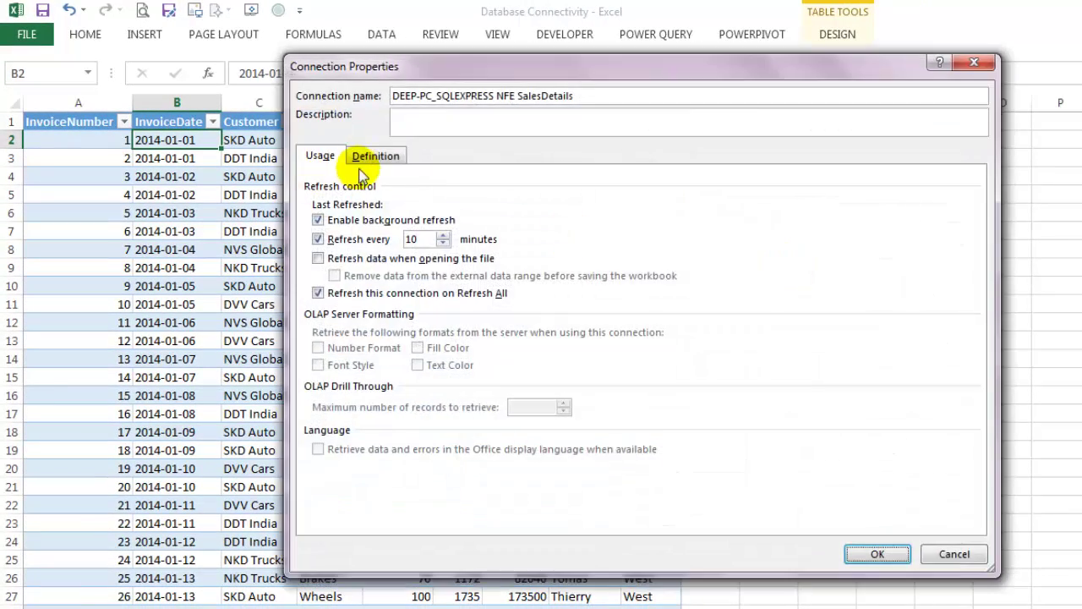
pyautogui.click(376, 157)
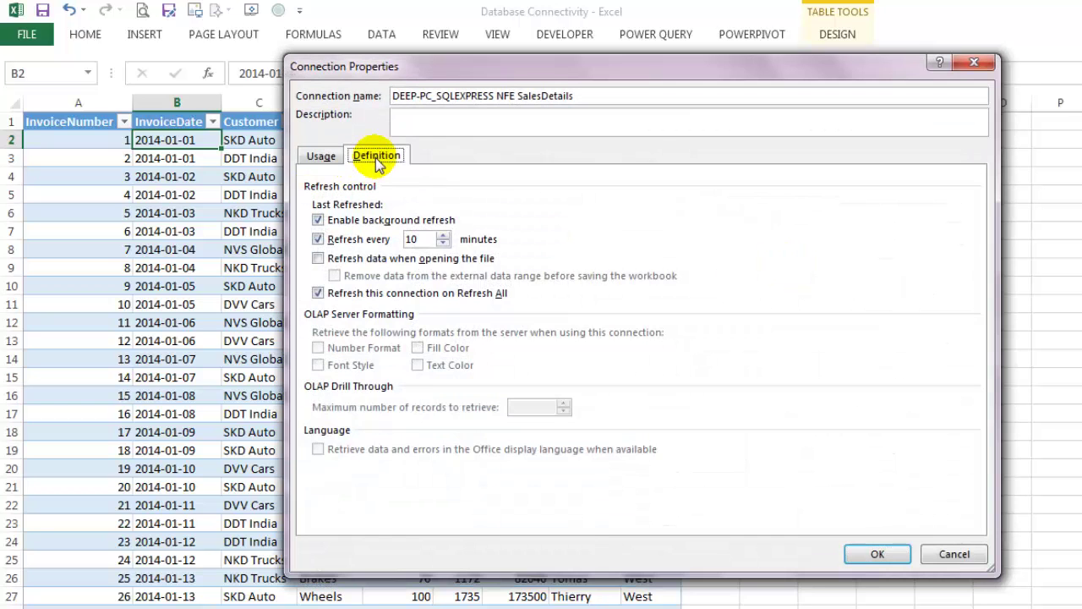
pyautogui.moveTo(546, 414); pyautogui.dragTo(314, 355)
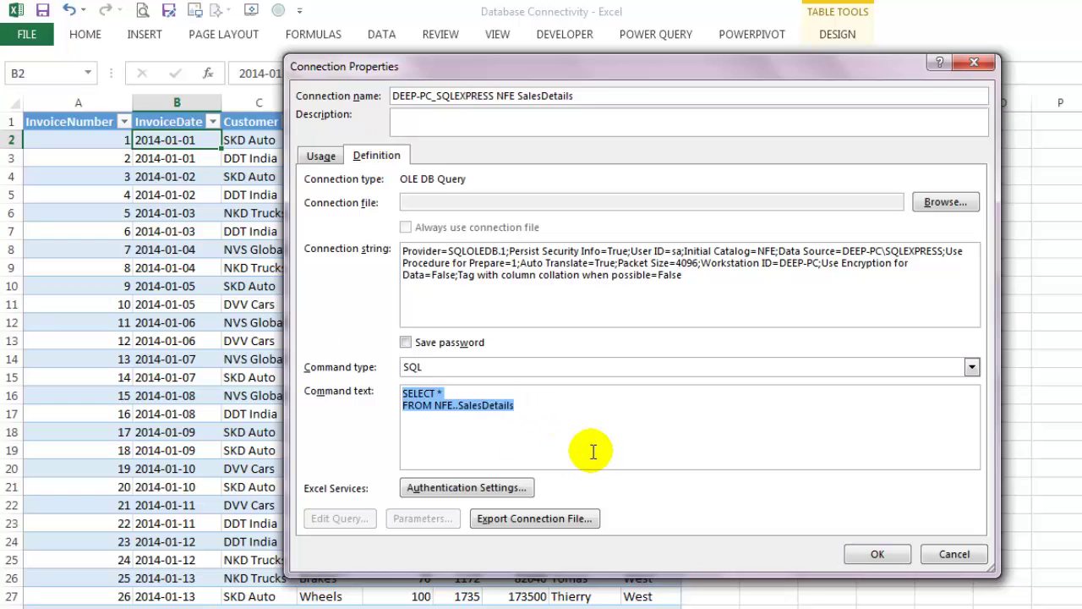
pyautogui.hotkey('ctrl', 'v')
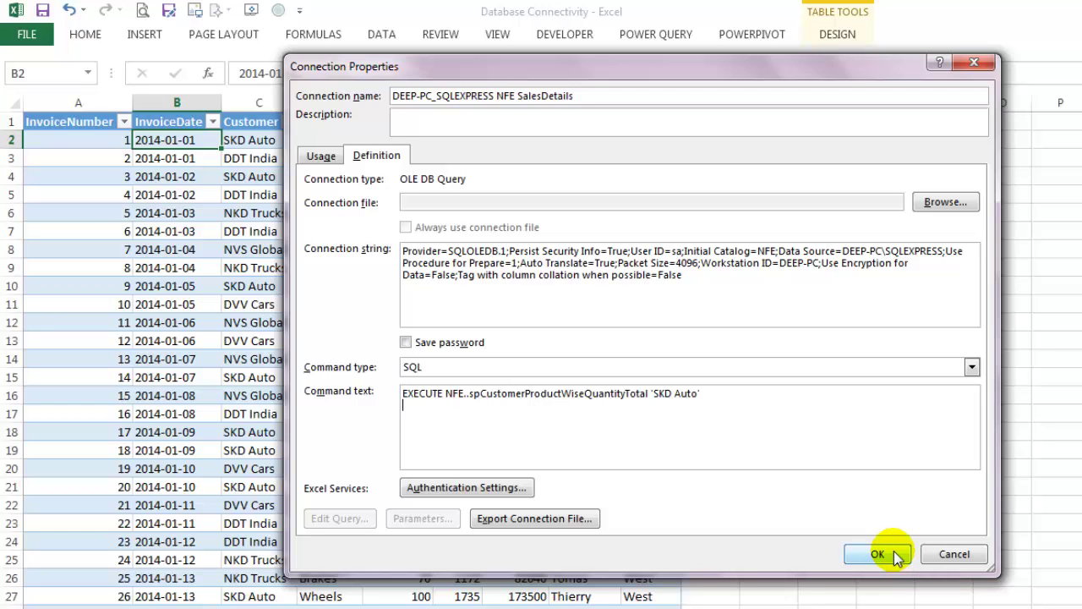
pyautogui.click(878, 554)
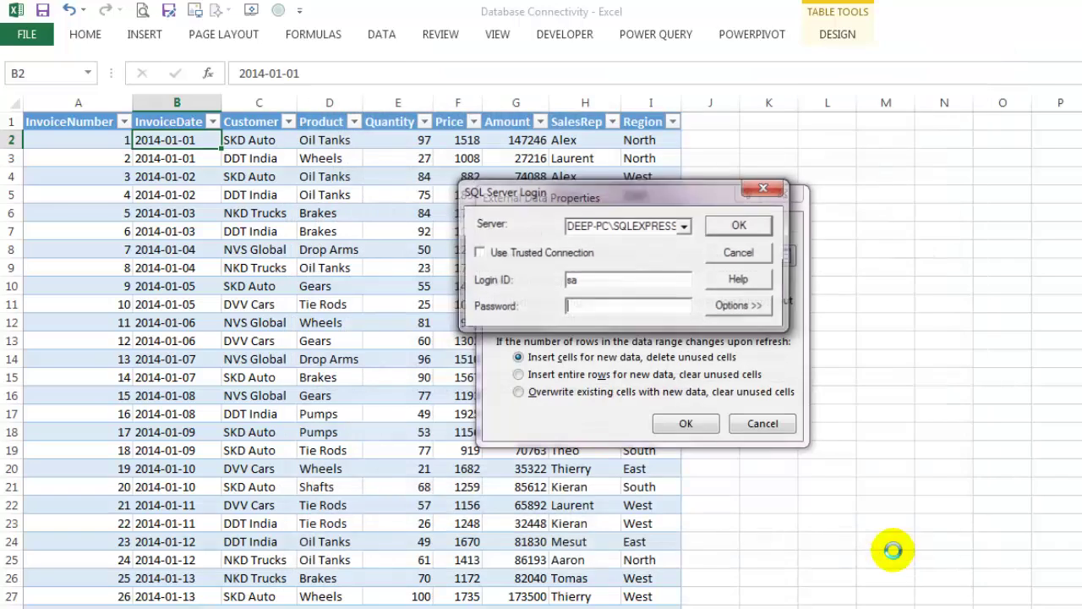
pyautogui.click(740, 226)
pyautogui.click(694, 423)
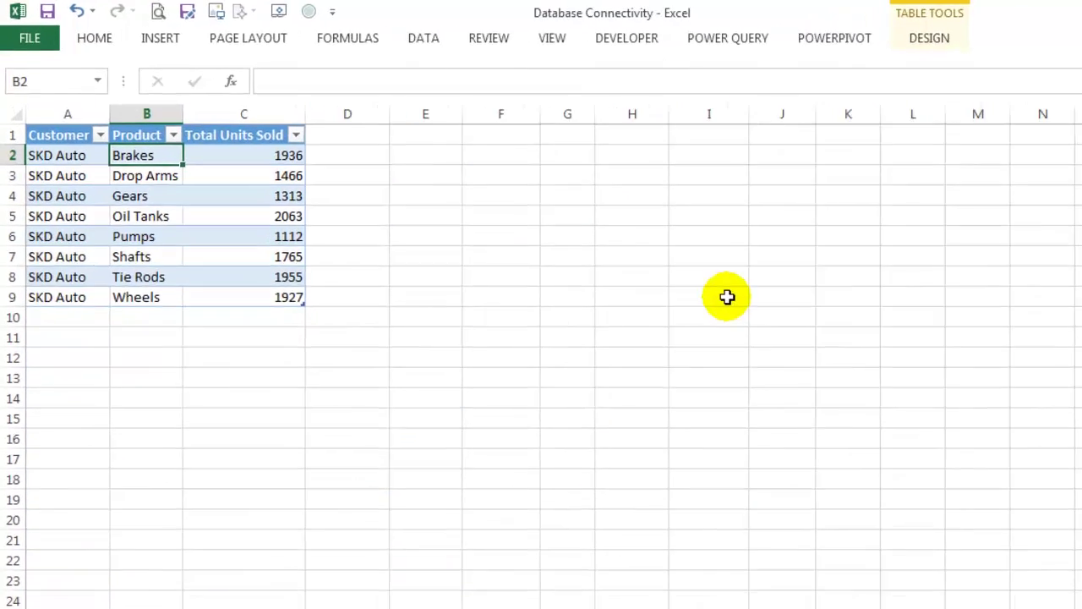